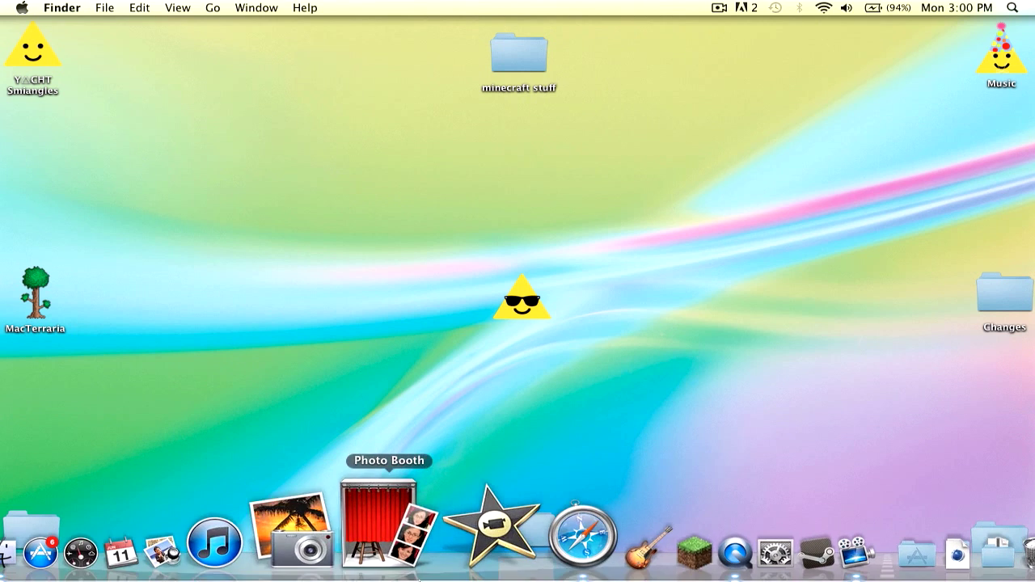
- Open the TooManyItems forum thread in Safari and follow its 'Download for Minecraft 1.2.5' link
left_click(455, 520)
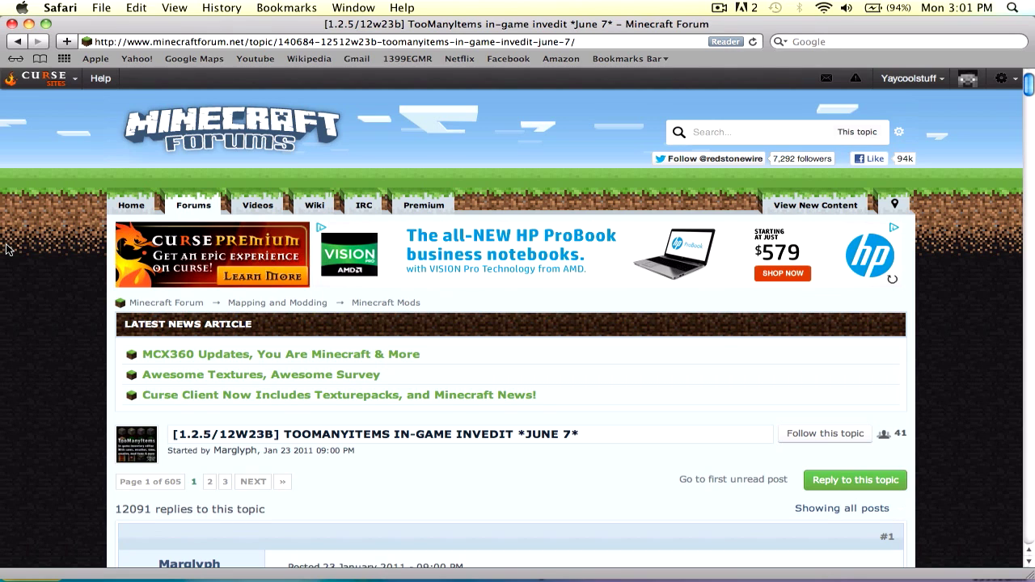
scroll(6, 249, "down", 15)
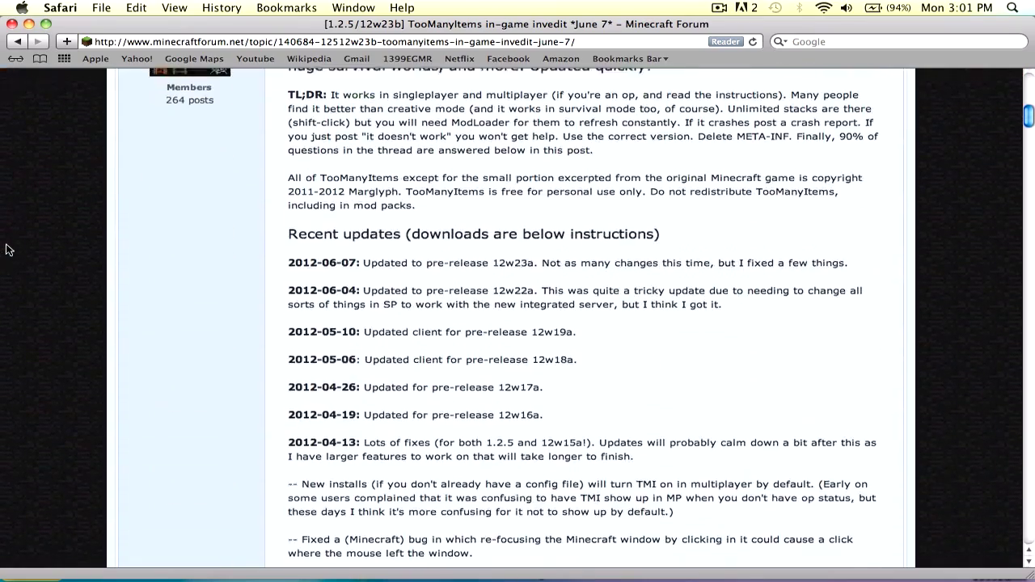
scroll(6, 249, "down", 12)
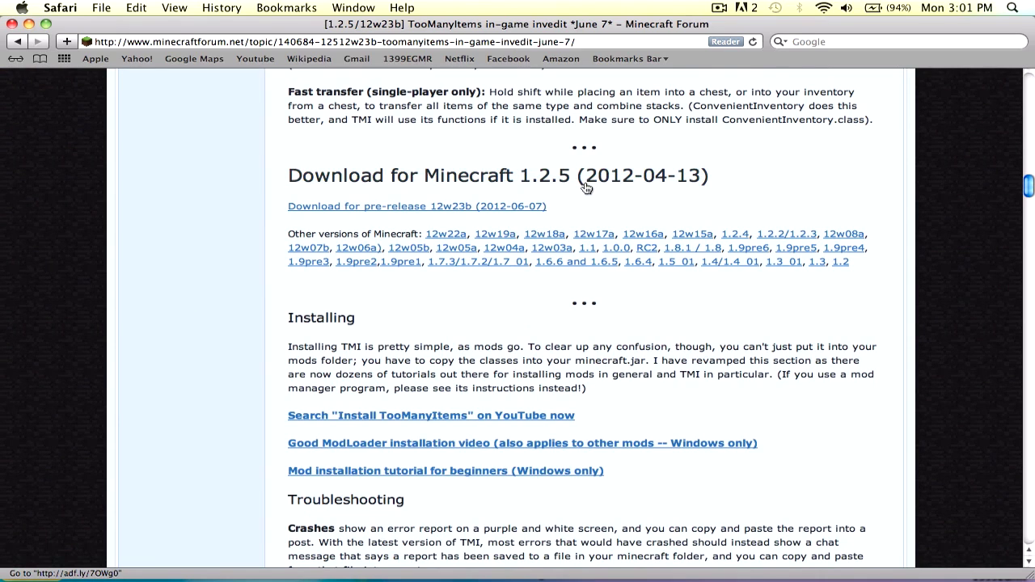
left_click(500, 187)
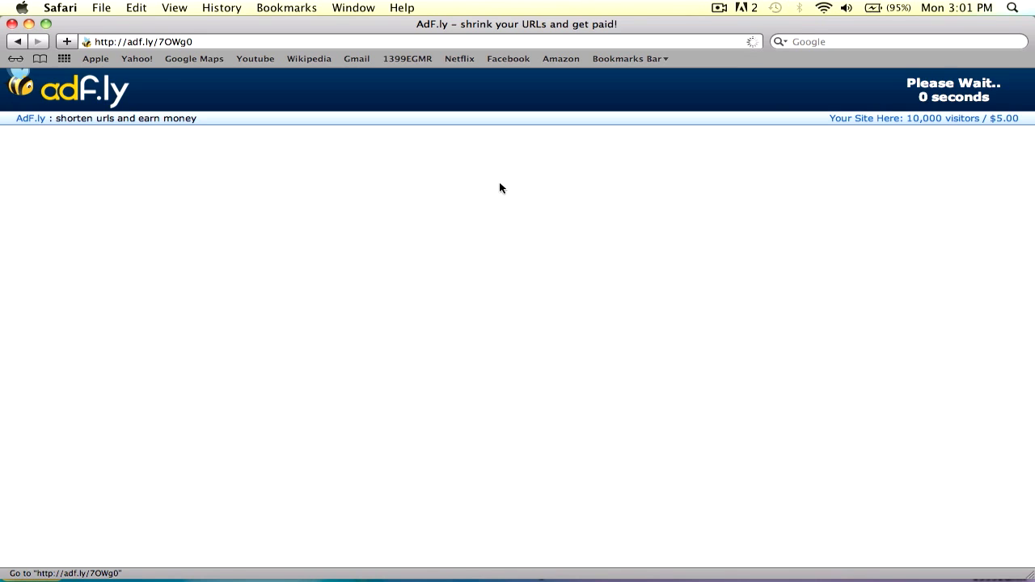
- Skip the adf.ly ad, close the Safari window, and drag the downloaded TooManyItems folder to the desktop
left_click(940, 95)
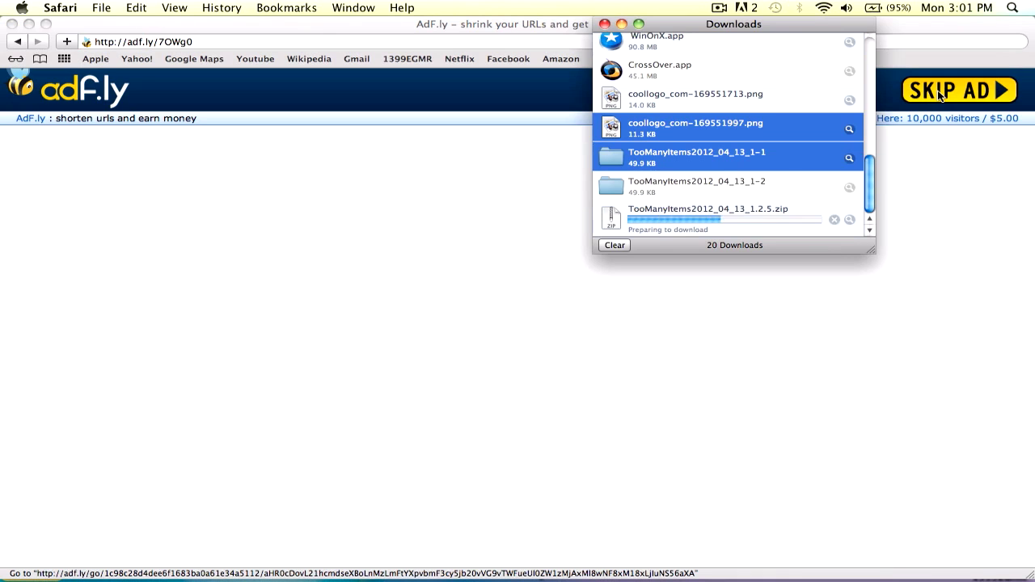
left_click(415, 171)
key("super+w")
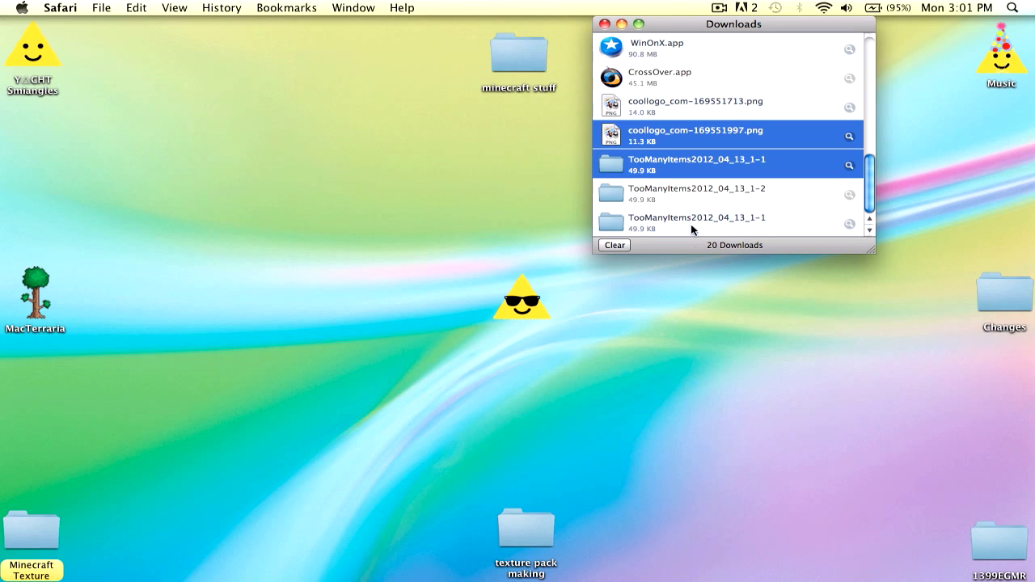
left_click(680, 223)
left_click_drag(583, 226, 475, 224)
- Hide Safari and rename the desktop TooManyItems folder 'TMI 1.2.5', correcting the mistyped 1.2.4
key("super+h")
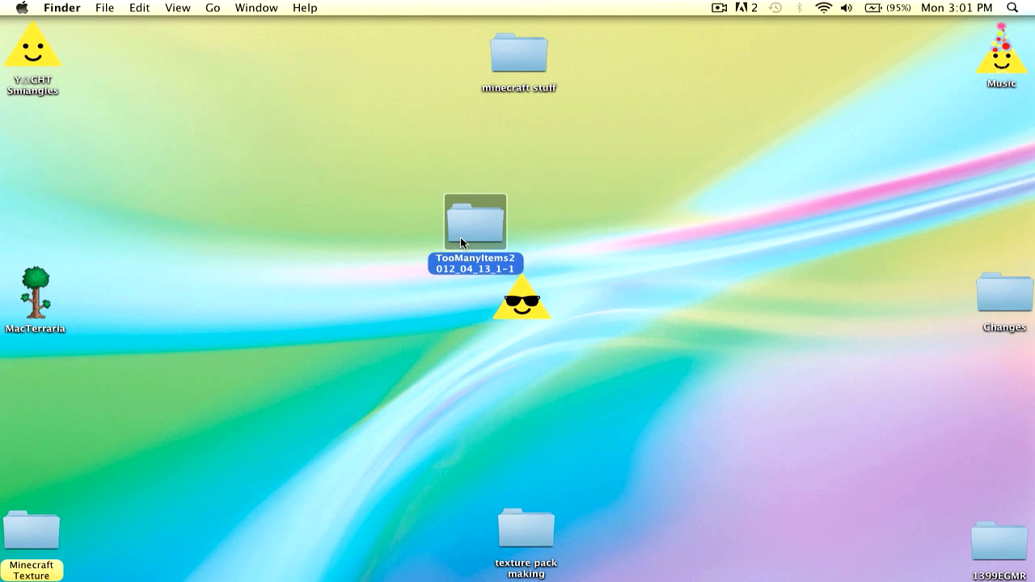
key("Return")
type("TMI 1.2.4")
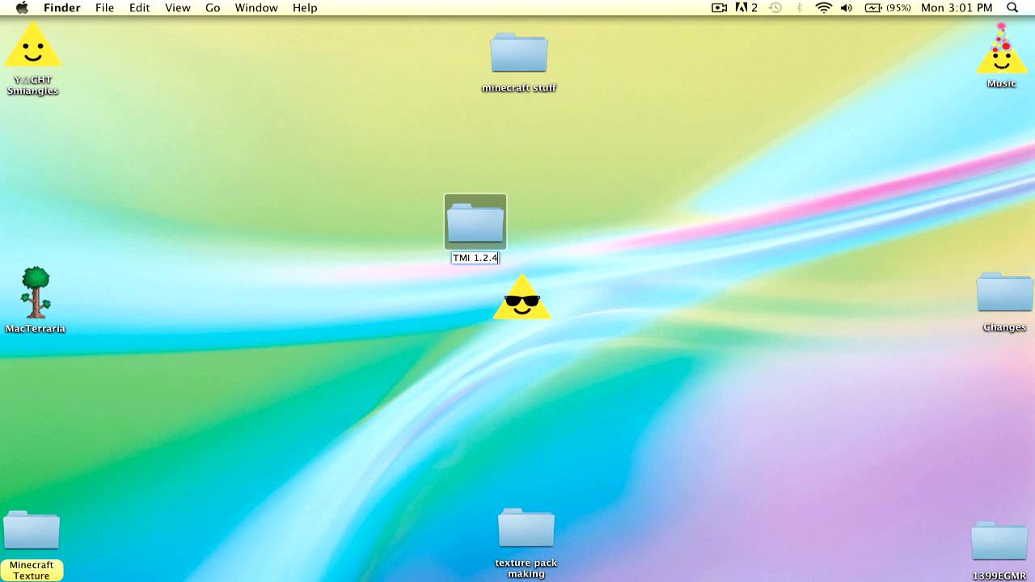
key("BackSpace")
type("5")
key("Return")
left_click(337, 275)
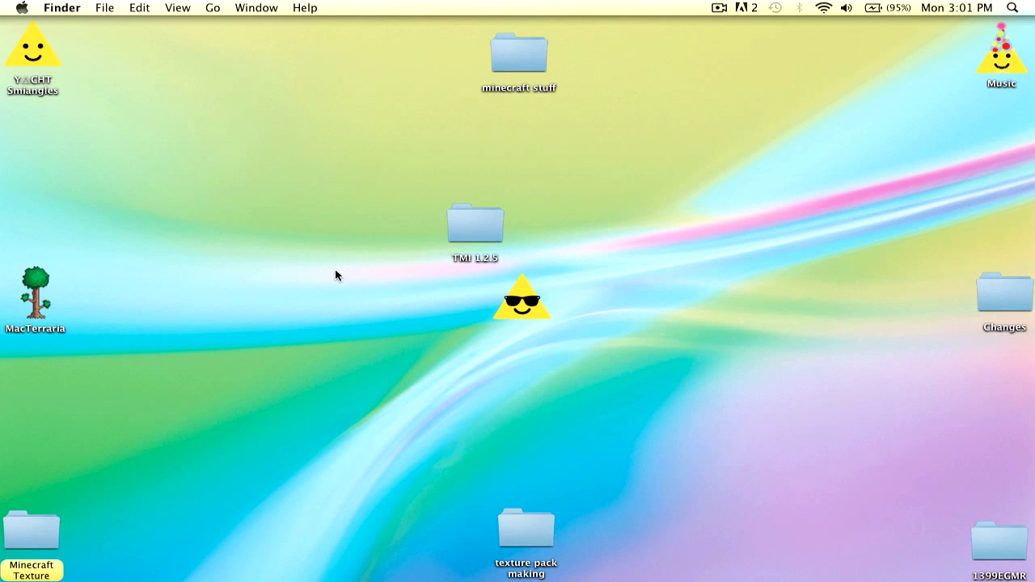
left_click(212, 7)
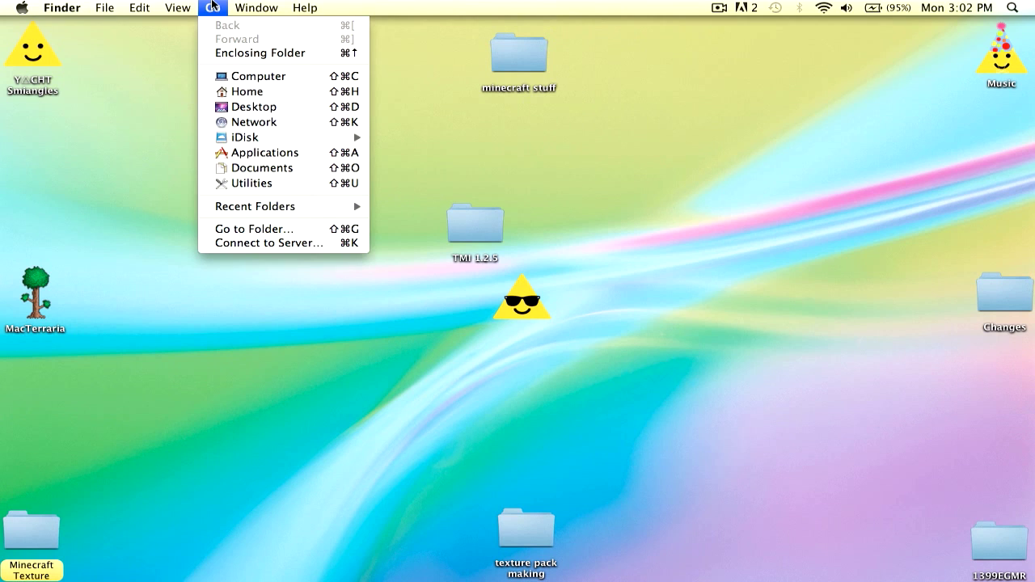
- Jump to the Library folder by path, then close the Library and home folder windows
left_click(278, 229)
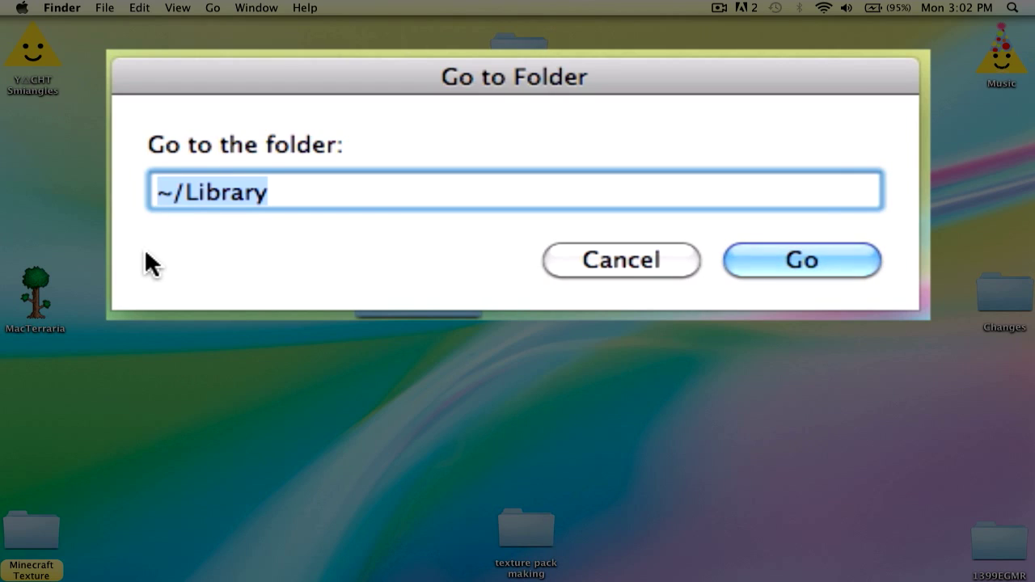
key("Return")
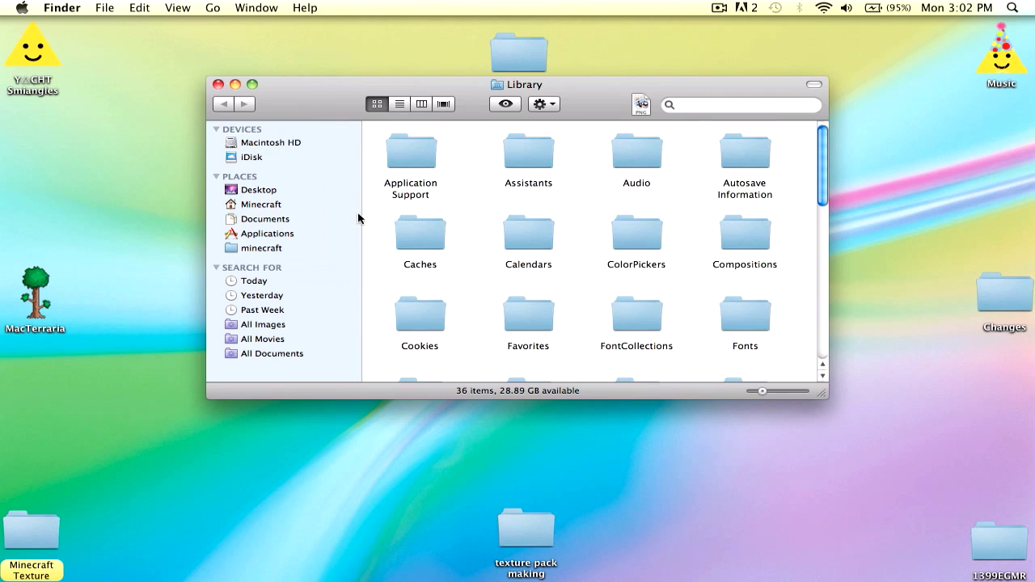
key("super+w")
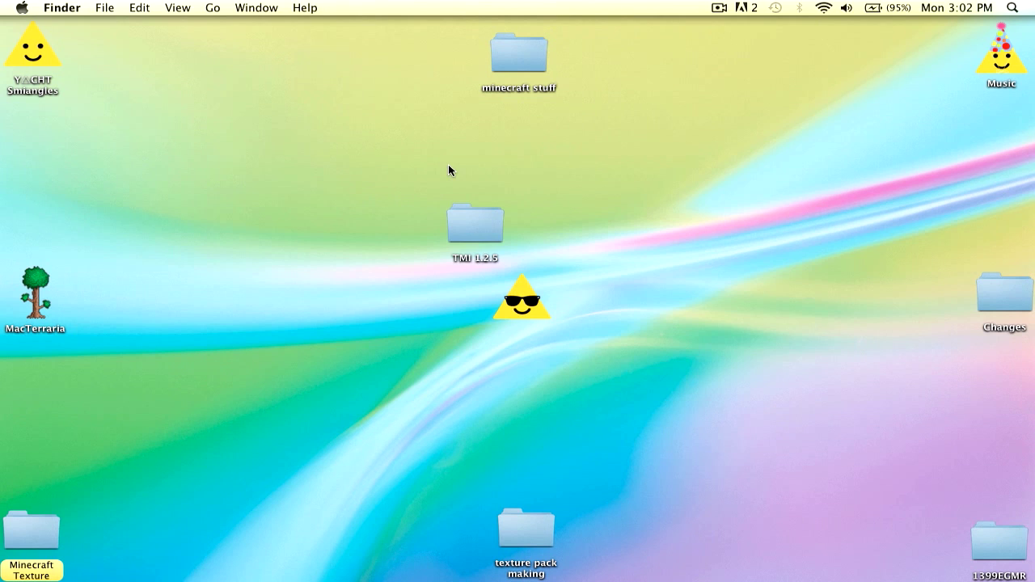
key("super+n")
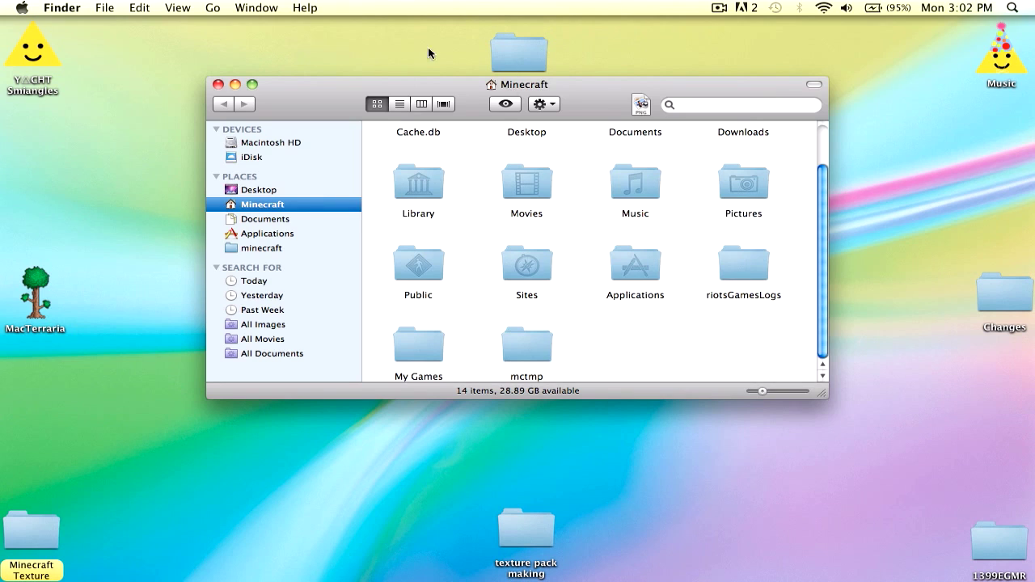
key("super+w")
- From a new home-folder Finder window, open Library, then Application Support, then minecraft
left_click(186, 7)
mouse_move(104, 7)
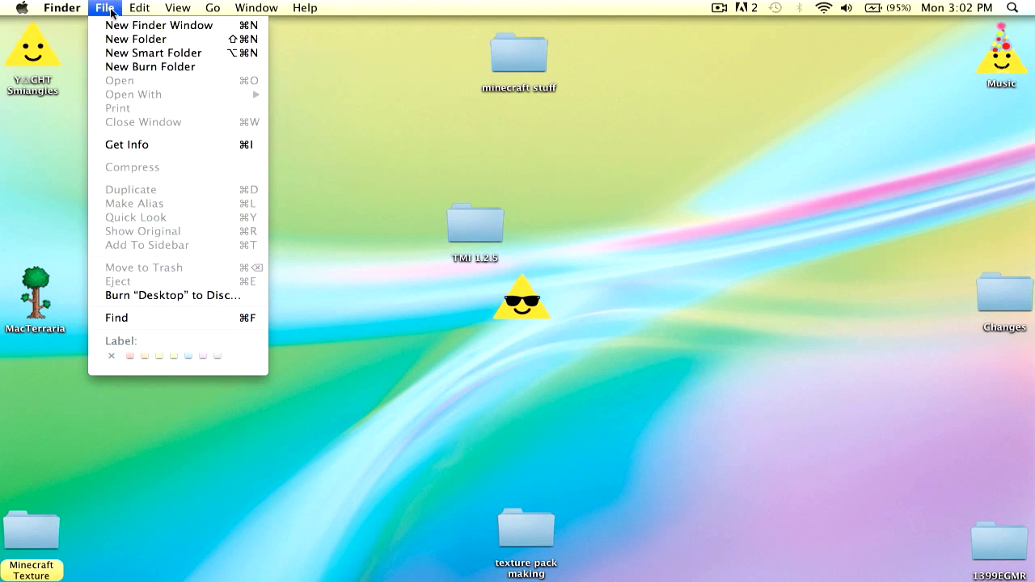
left_click(106, 29)
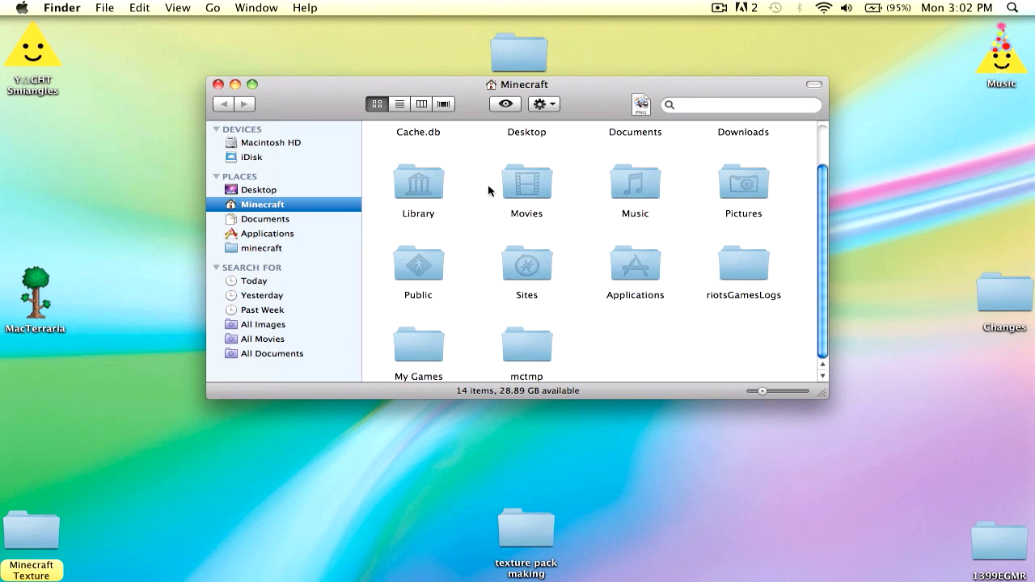
scroll(526, 171, "up", 2)
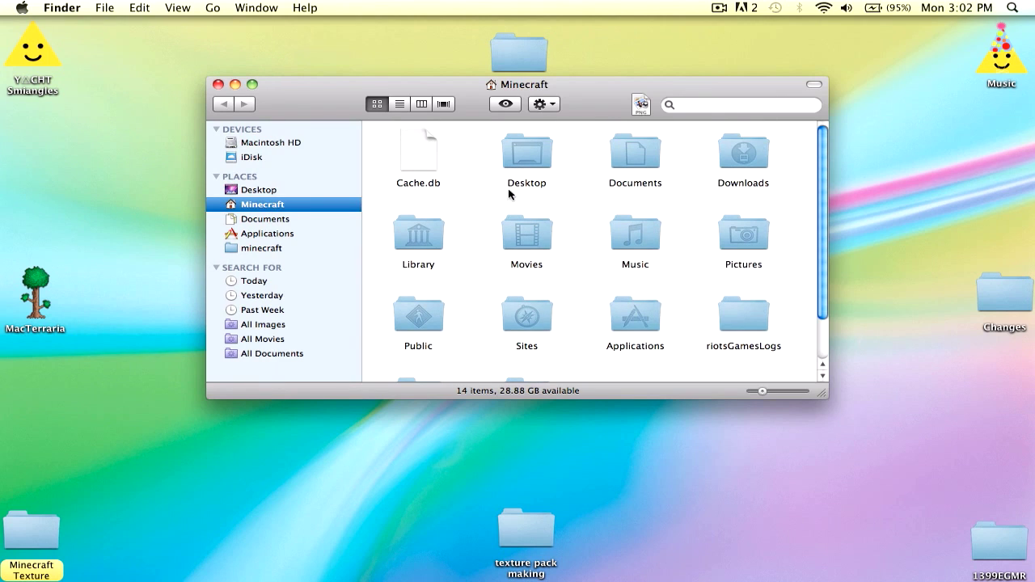
double_click(435, 234)
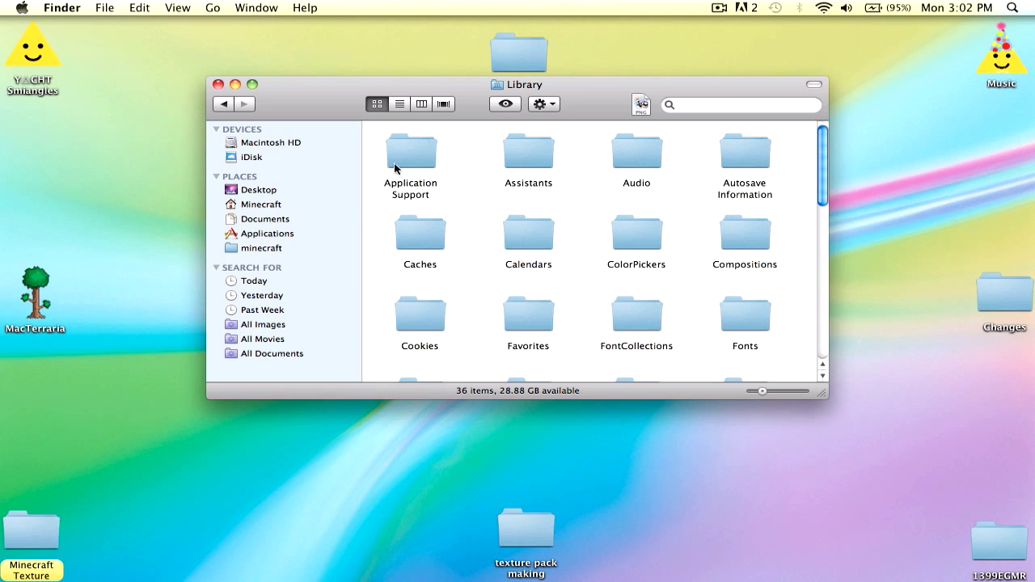
double_click(396, 163)
double_click(533, 164)
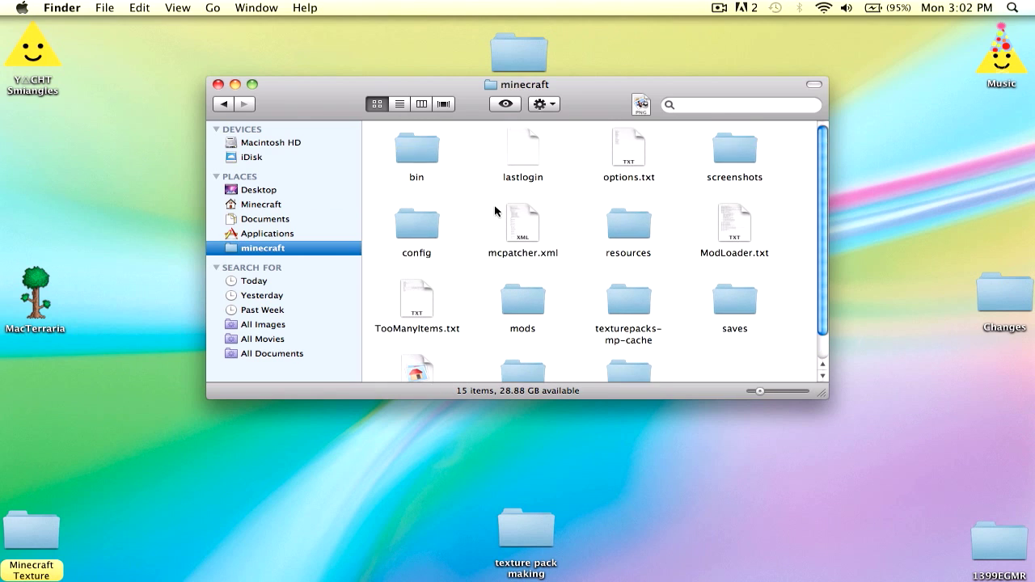
scroll(510, 242, "down", 1)
scroll(523, 263, "up", 1)
- In bin, unarchive minecraft.jar with Archive Utility and place the new minecraft folder beside natives
double_click(439, 153)
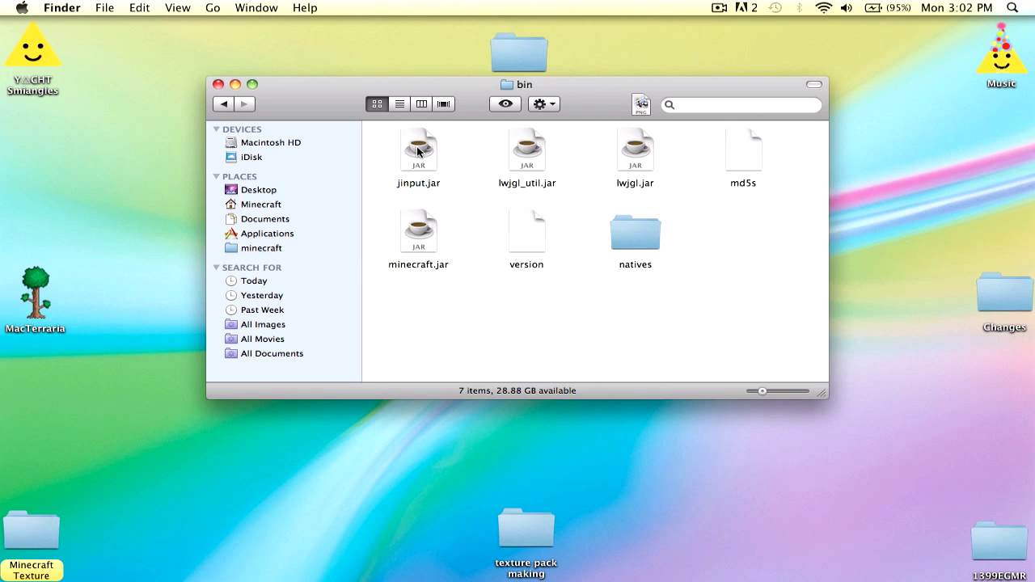
right_click(411, 234)
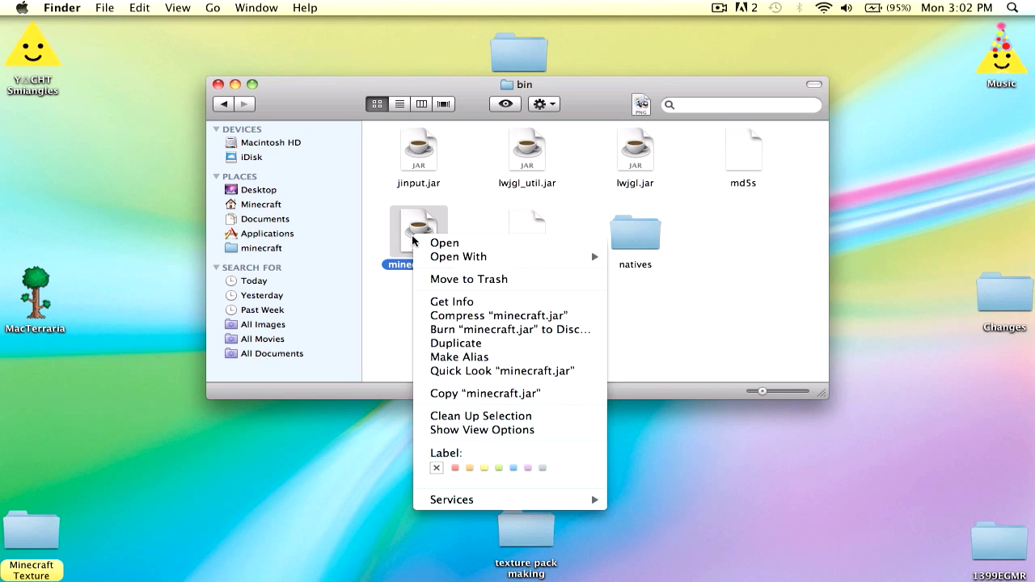
mouse_move(604, 257)
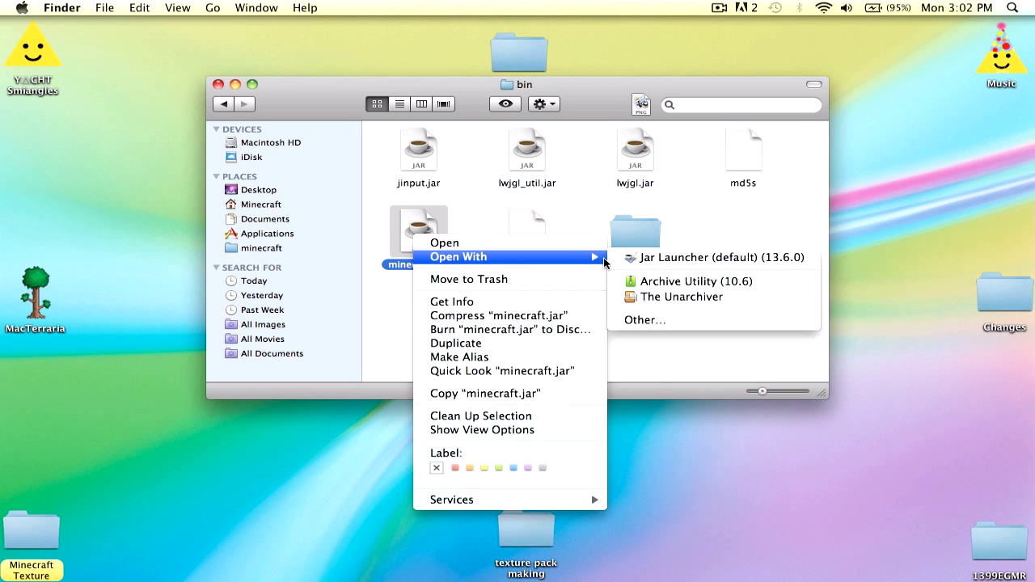
left_click(679, 282)
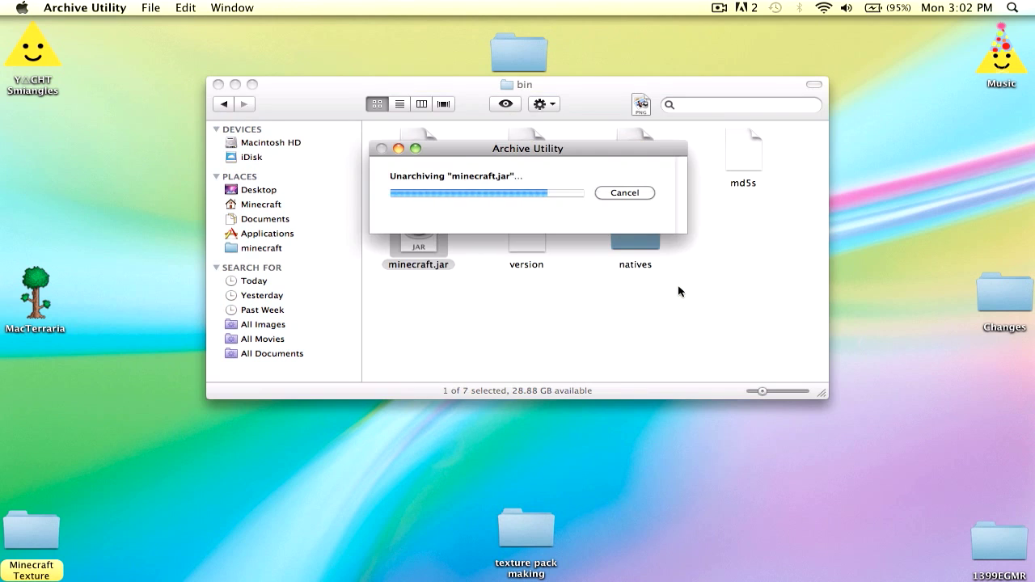
mouse_move(424, 241)
left_mouse_down()
mouse_move(755, 233)
mouse_move(735, 233)
left_mouse_up()
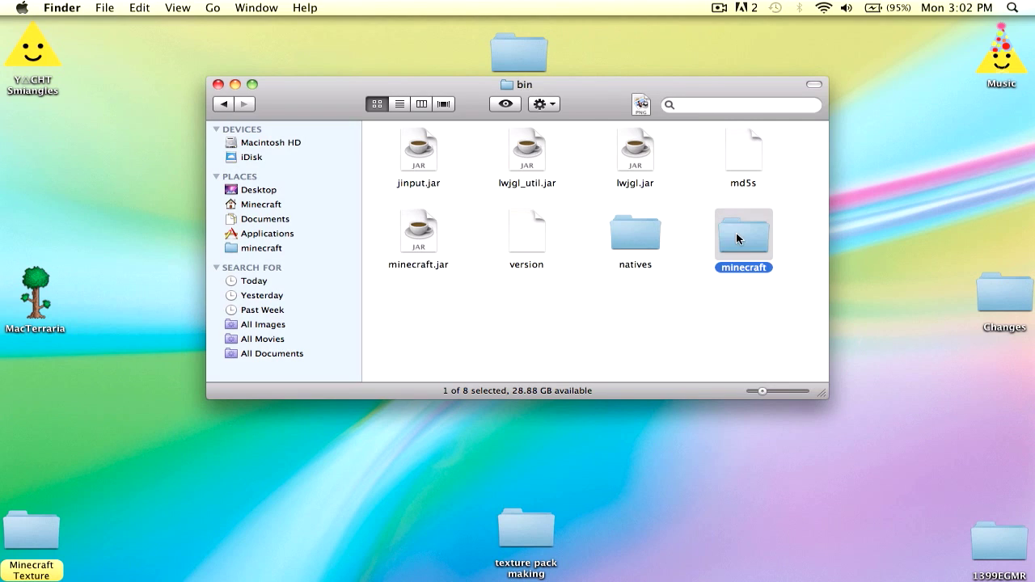
left_click(453, 244)
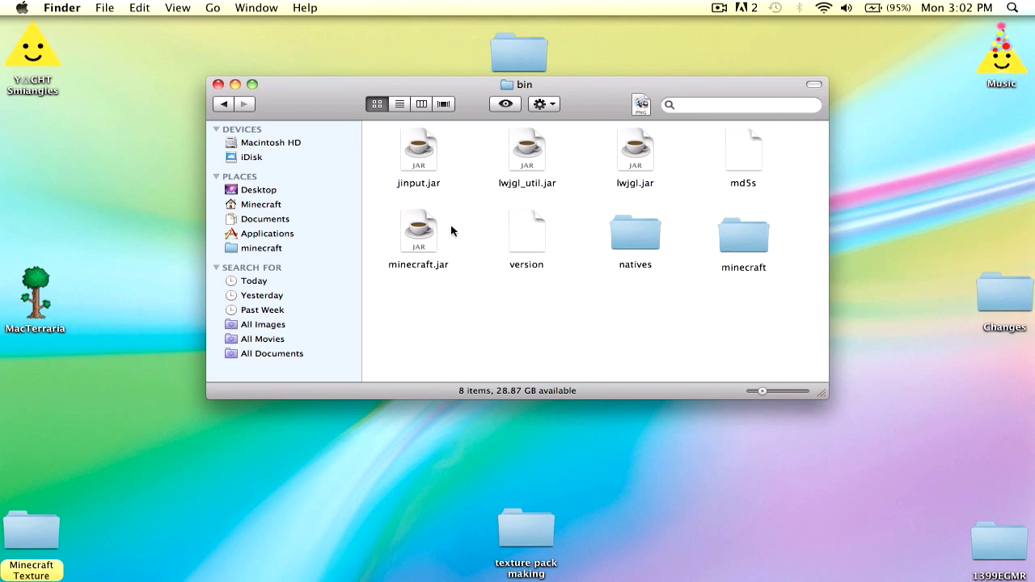
left_click(430, 228)
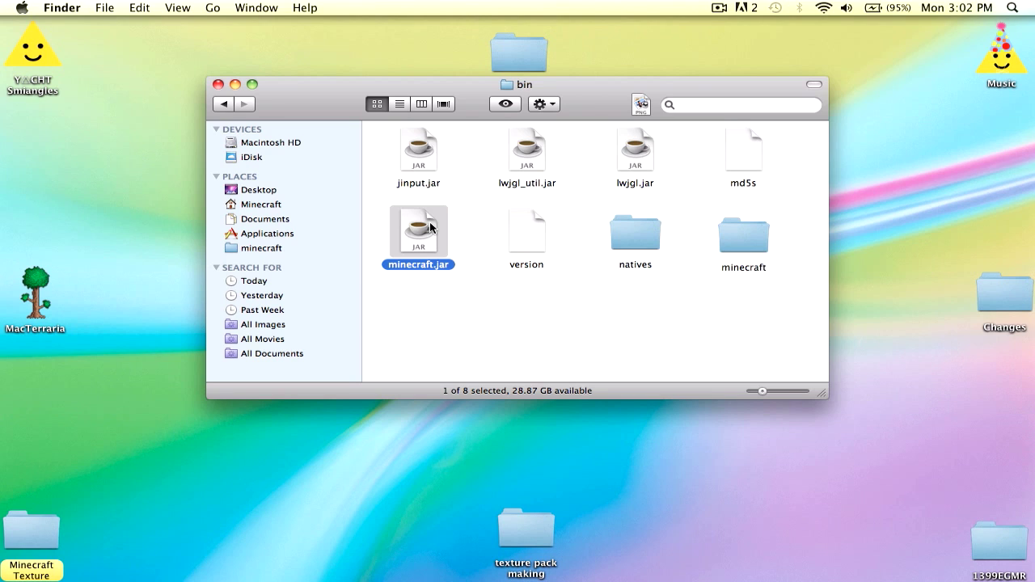
- Rename the minecraft.jar archive to minecraft.zip, accepting the .zip extension change
key("Return")
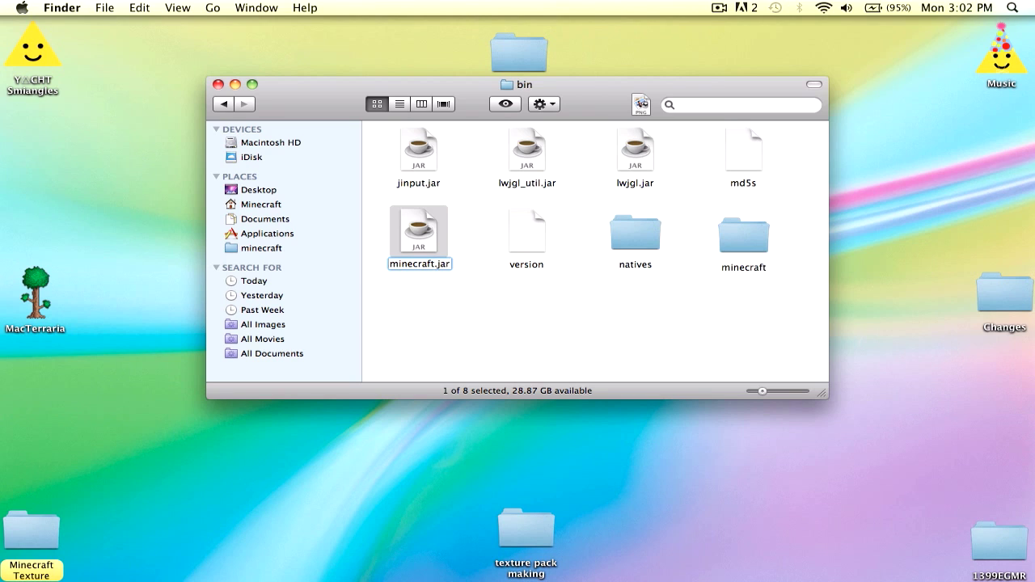
key("Right")
key("BackSpace")
key("BackSpace")
key("BackSpace")
type("zip")
key("Return")
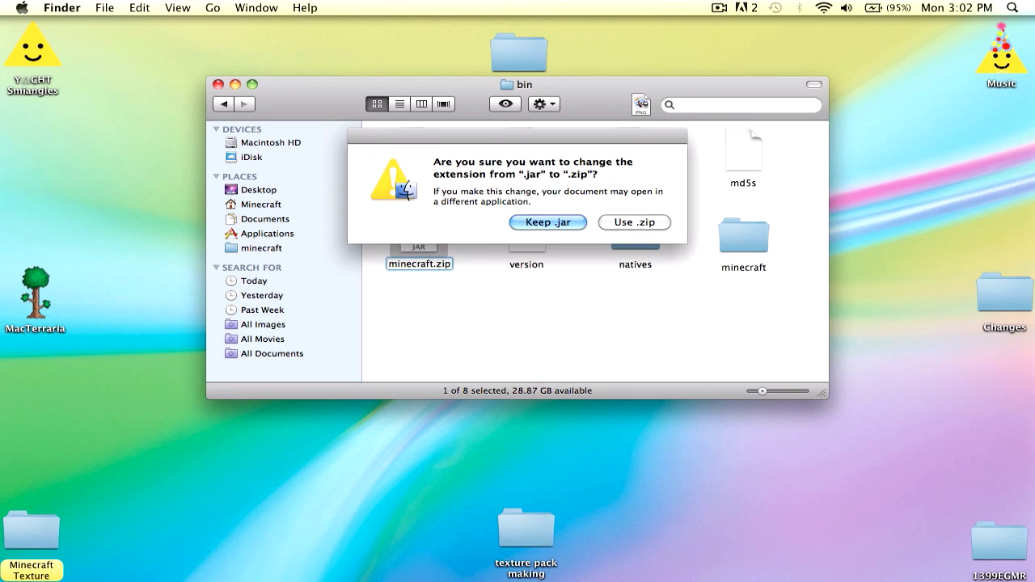
left_click(639, 222)
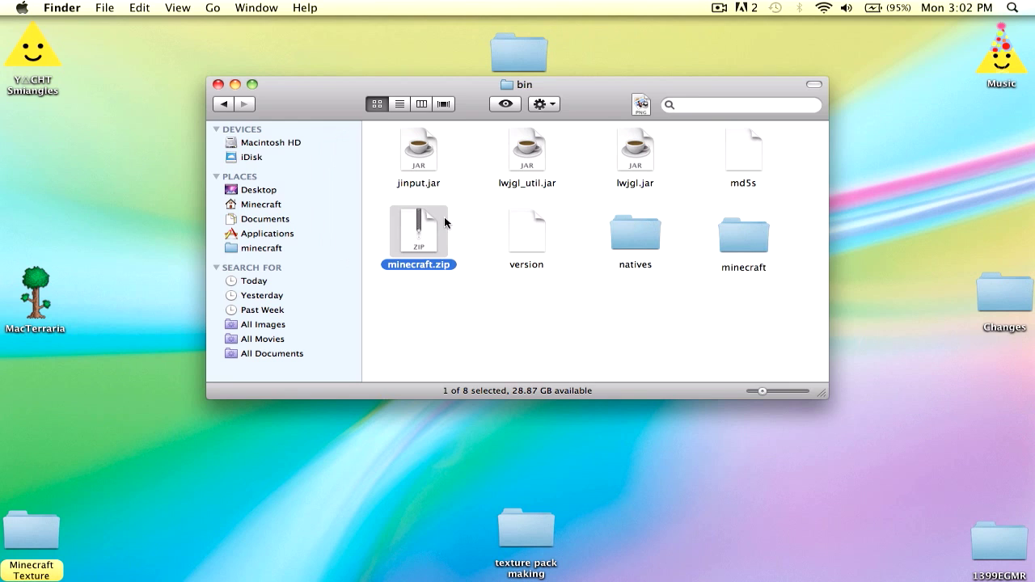
- Move the duplicate minecraft 2 folder created from minecraft.zip to the Trash
double_click(421, 254)
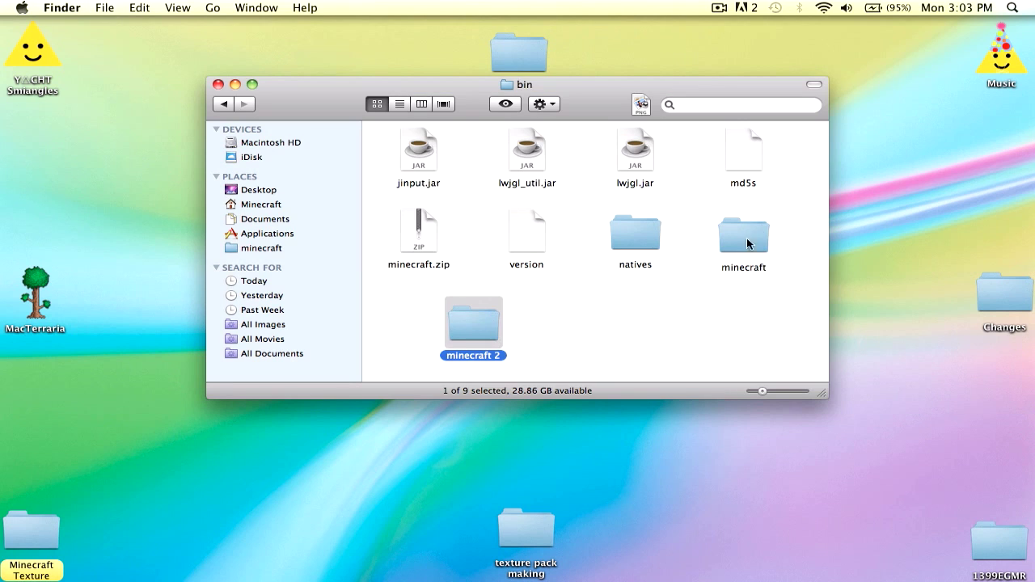
right_click(495, 317)
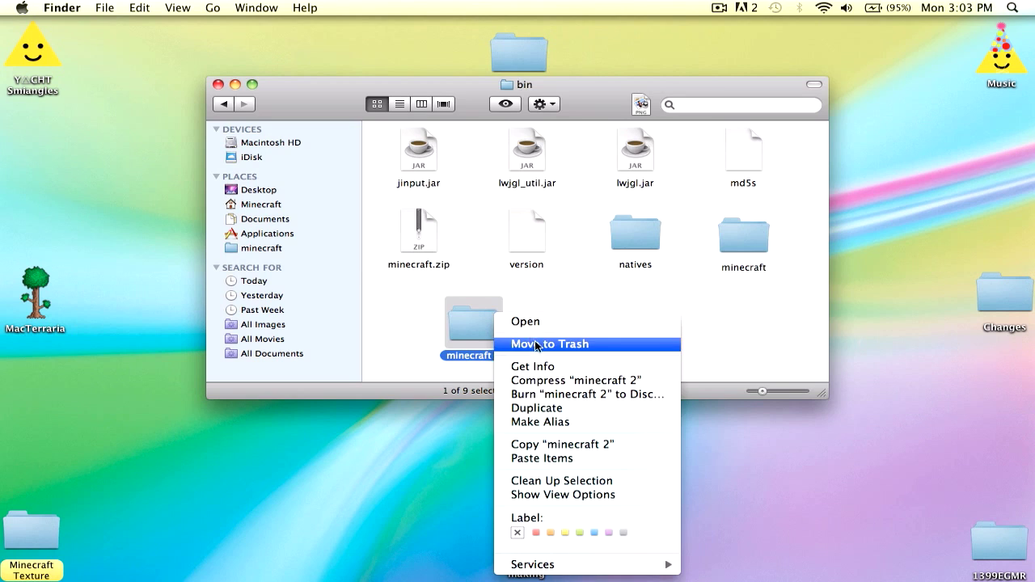
left_click(534, 343)
- Rename the extracted minecraft folder to minecraft.jar, confirming the added .jar extension
left_click(754, 231)
key("Return")
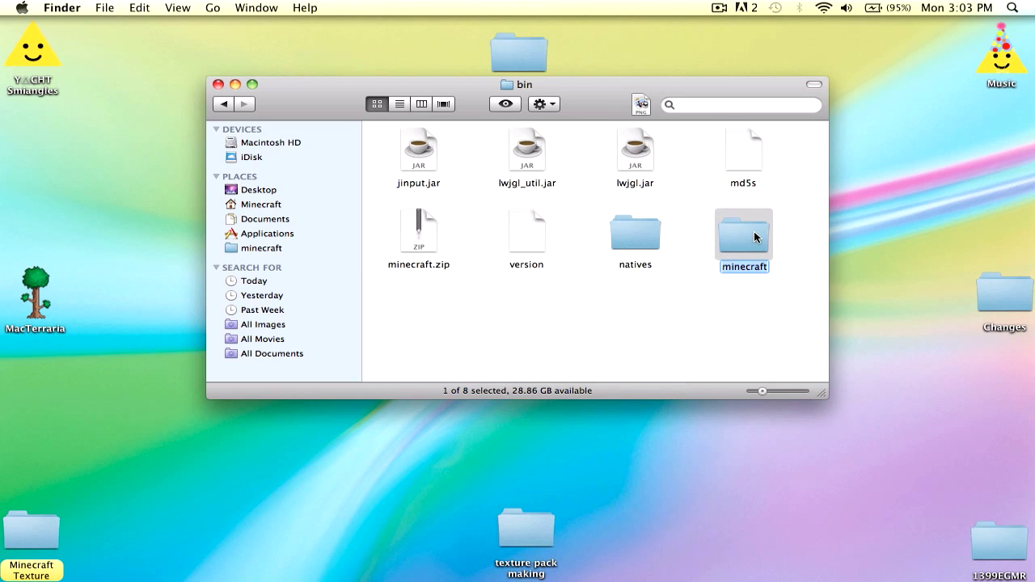
key("Right")
type(".j")
type("ar")
key("Return")
left_click(633, 222)
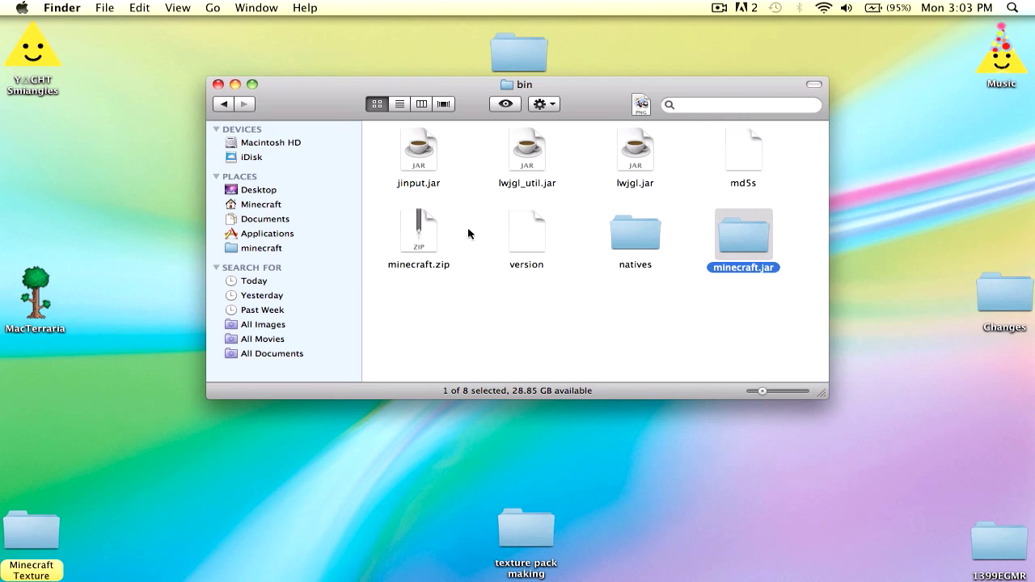
left_click(414, 244)
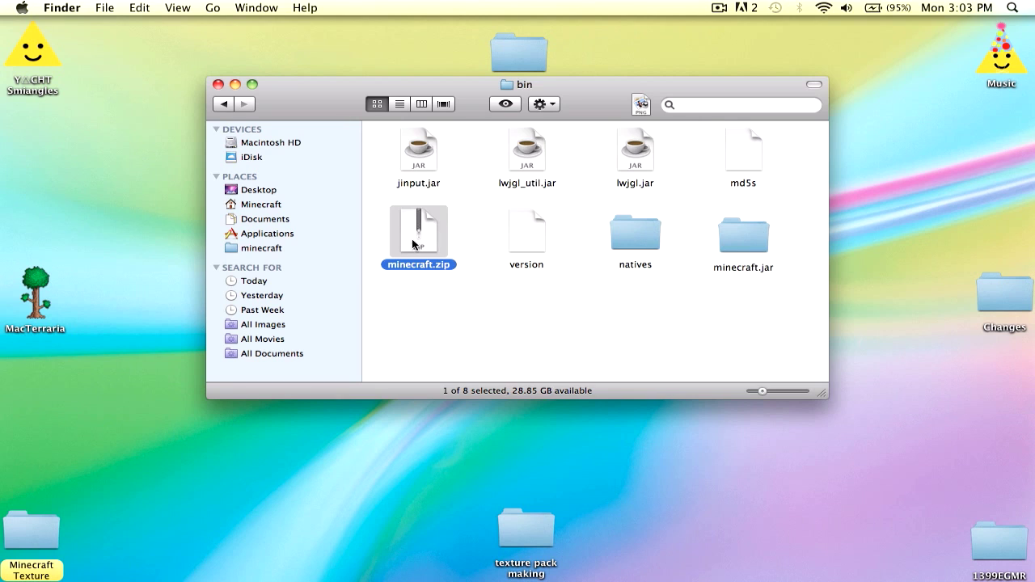
left_click(441, 312)
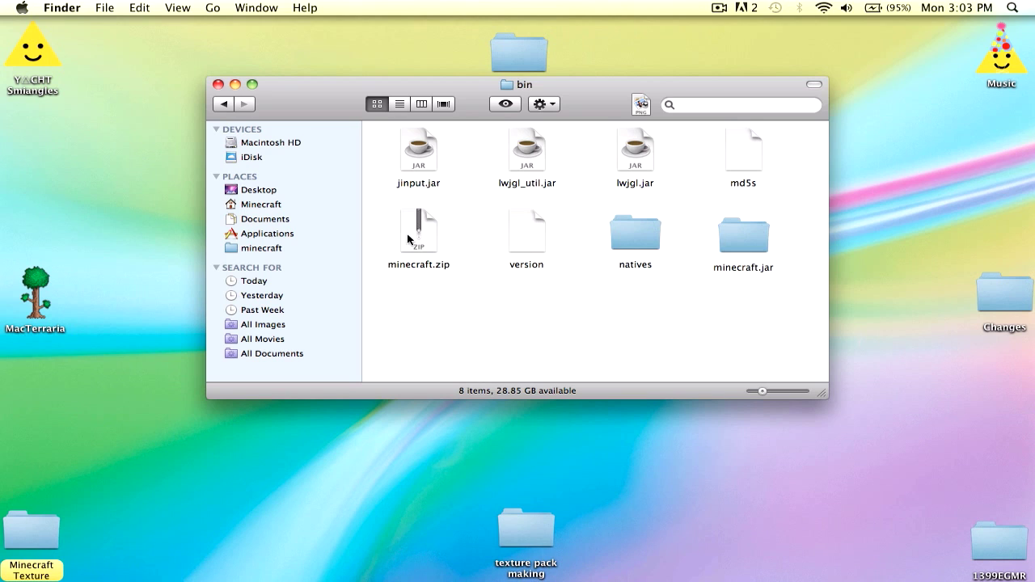
- Open the minecraft.jar folder, then copy all 22 files from the TMI 1.2.5 folder
double_click(760, 243)
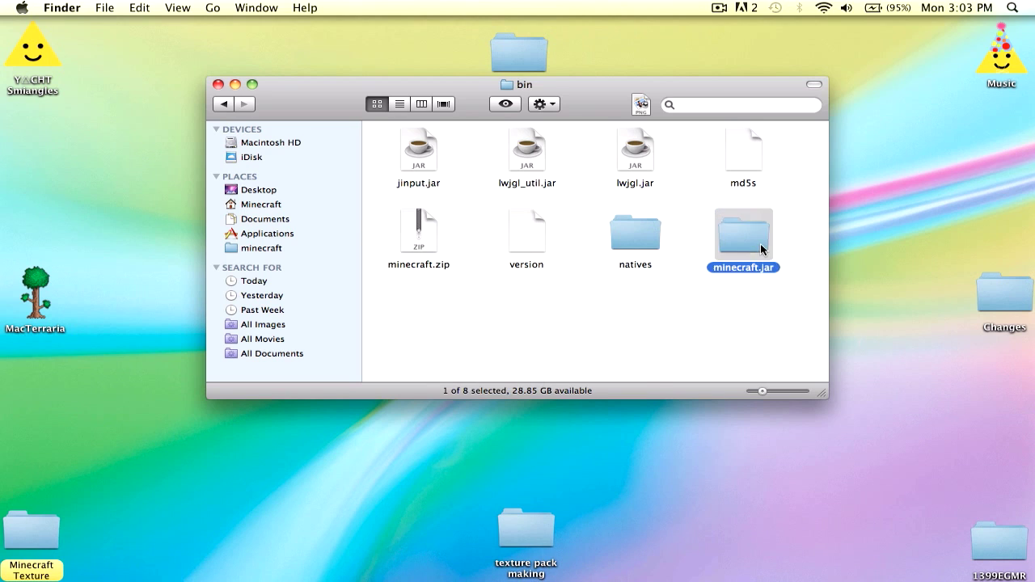
left_click_drag(703, 85, 1022, 25)
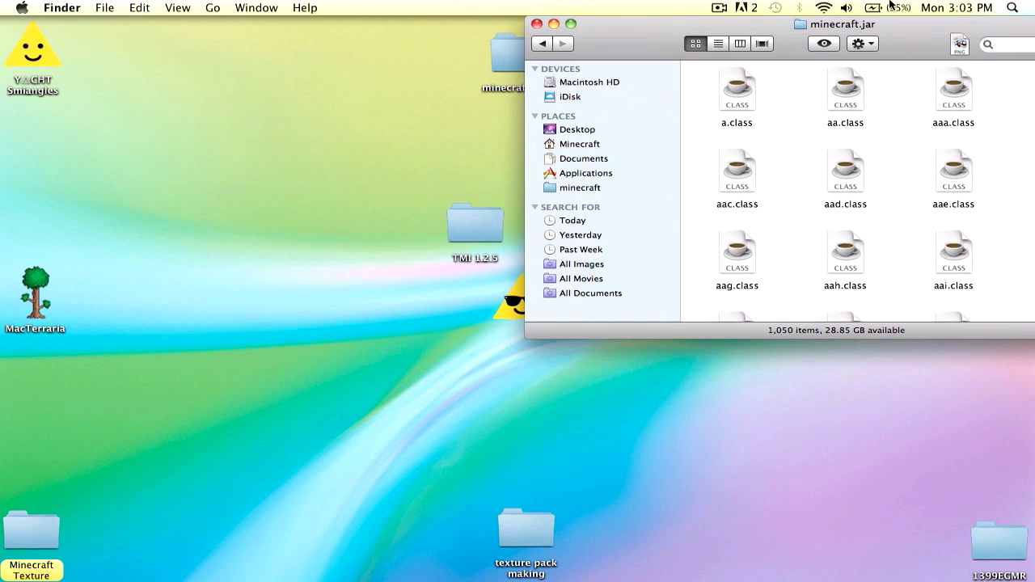
double_click(484, 222)
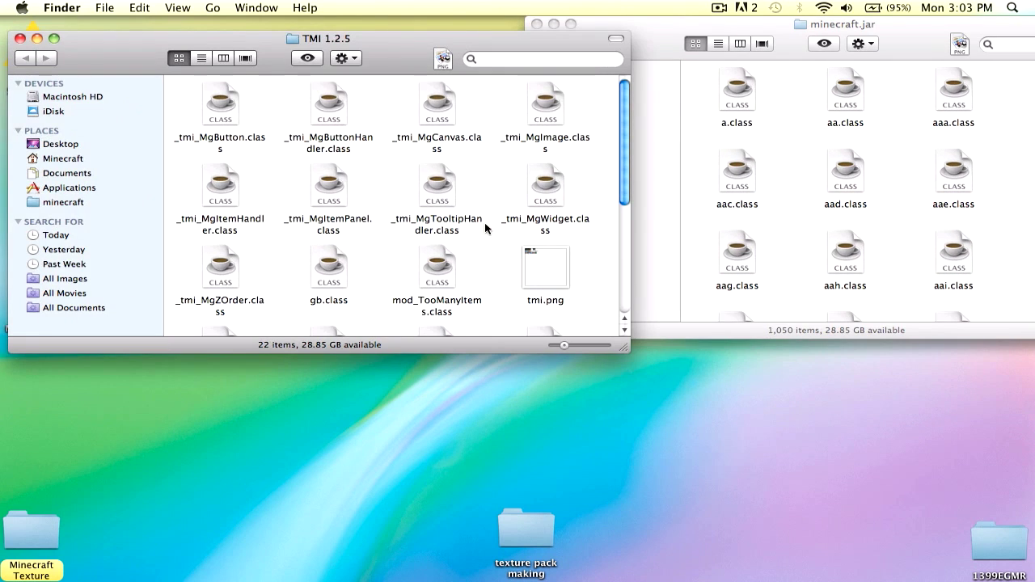
key("super+a")
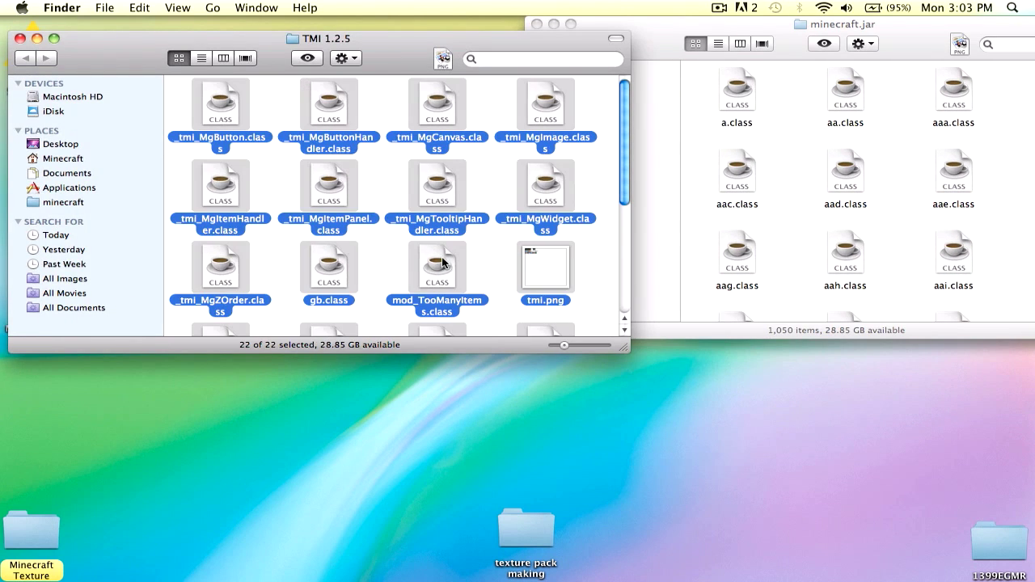
left_click(589, 244)
mouse_move(169, 147)
left_mouse_down()
mouse_move(219, 97)
mouse_move(627, 466)
left_mouse_up()
right_click(429, 200)
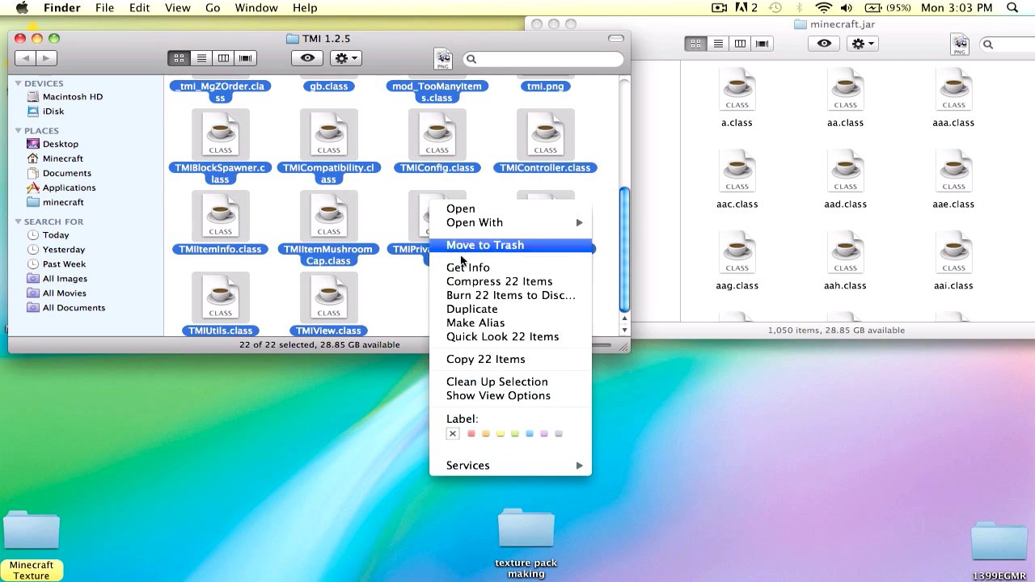
left_click(485, 359)
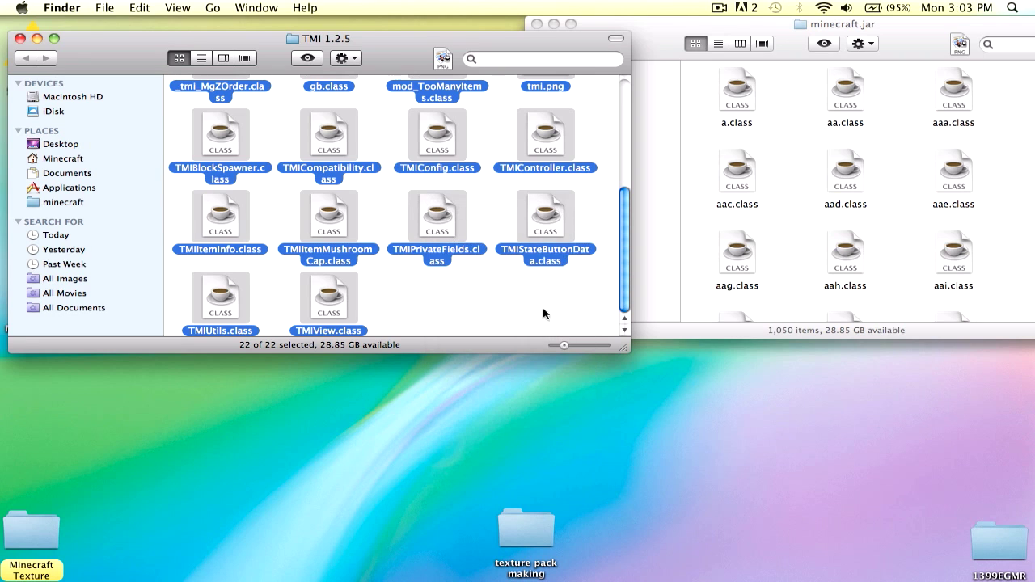
- Paste the 22 files into minecraft.jar, replacing existing class files, and close the window
key("super+w")
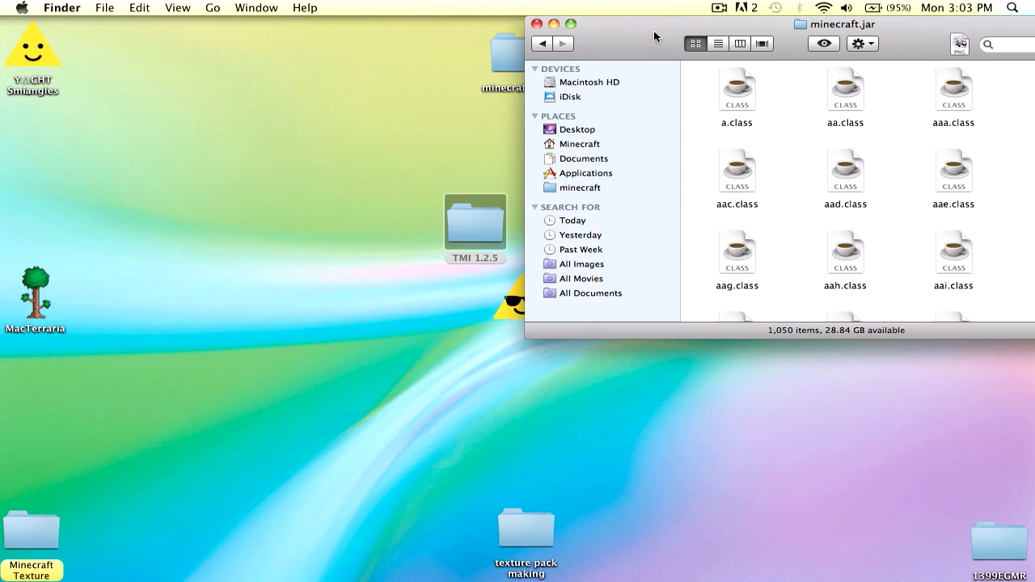
mouse_move(654, 37)
left_mouse_down()
mouse_move(336, 36)
mouse_move(316, 81)
left_mouse_up()
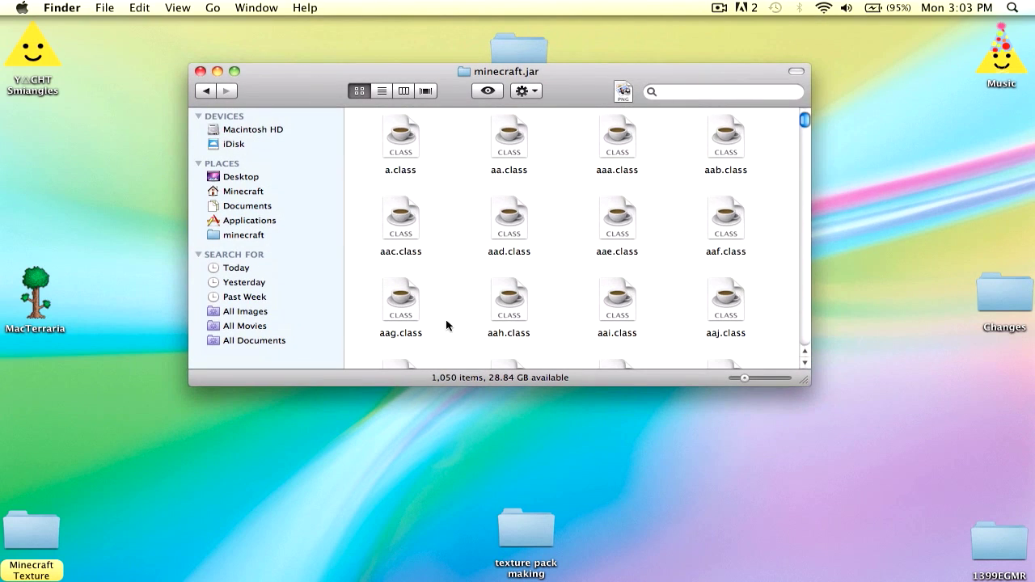
key("super+v")
left_click(520, 186)
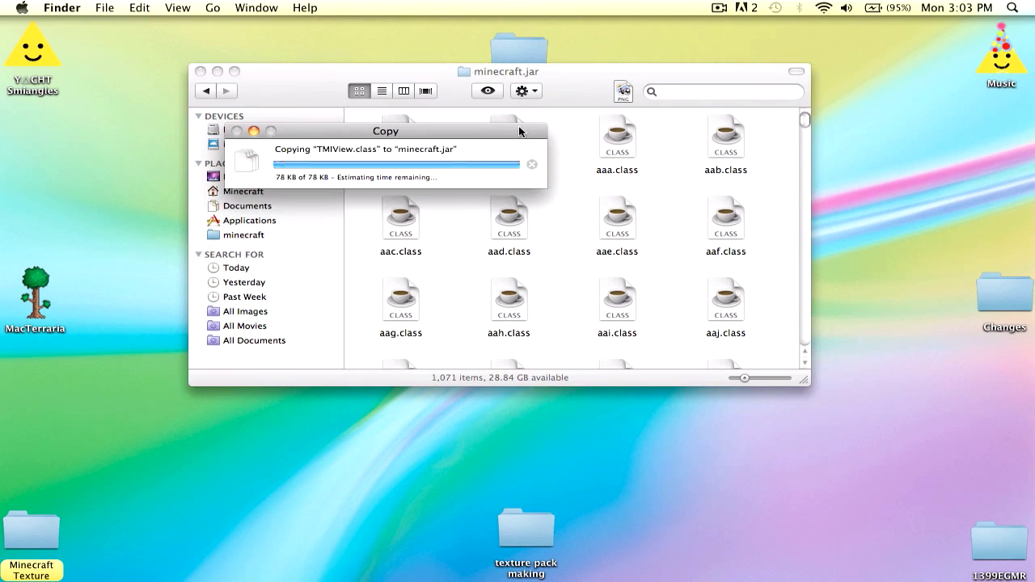
key("super+w")
- Launch Minecraft, log in, load the '100 subs!' singleplayer world and open the inventory
left_click(535, 208)
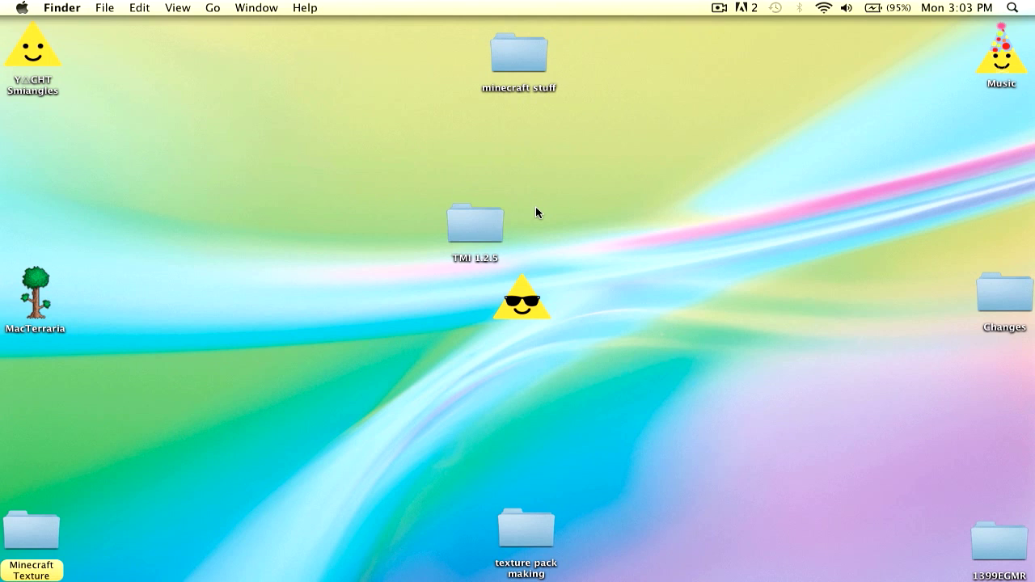
mouse_move(649, 580)
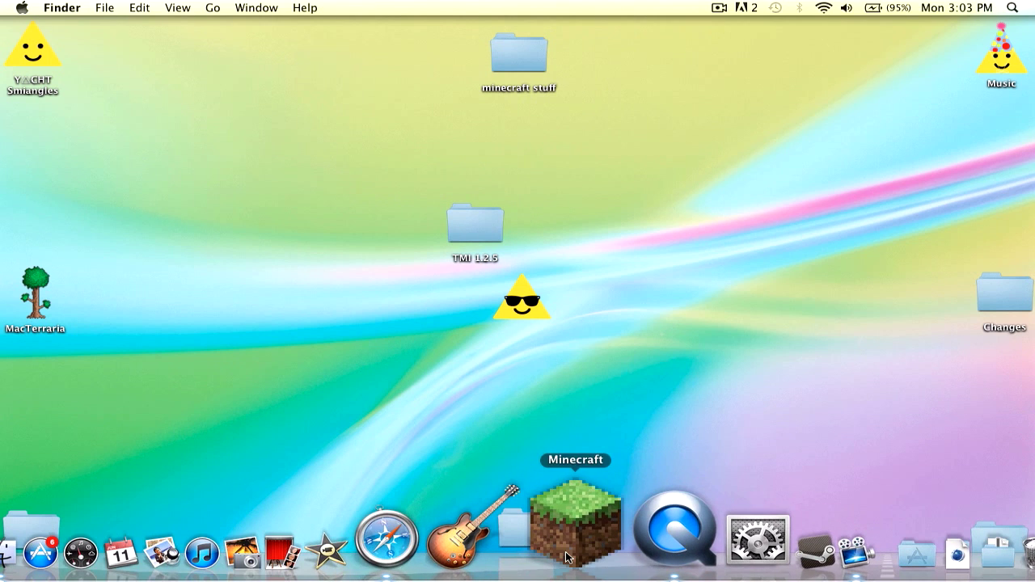
left_click(567, 556)
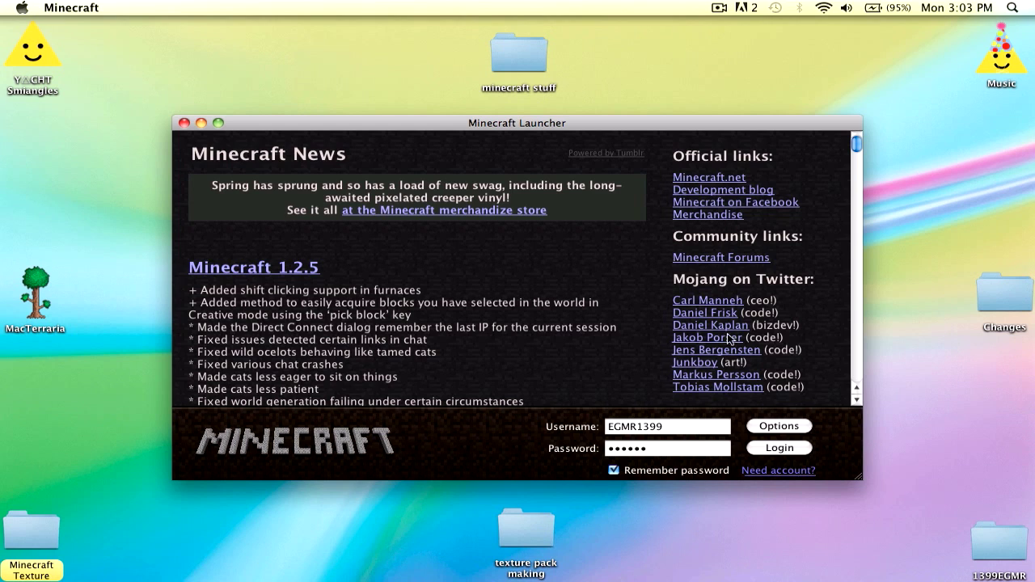
left_click(772, 449)
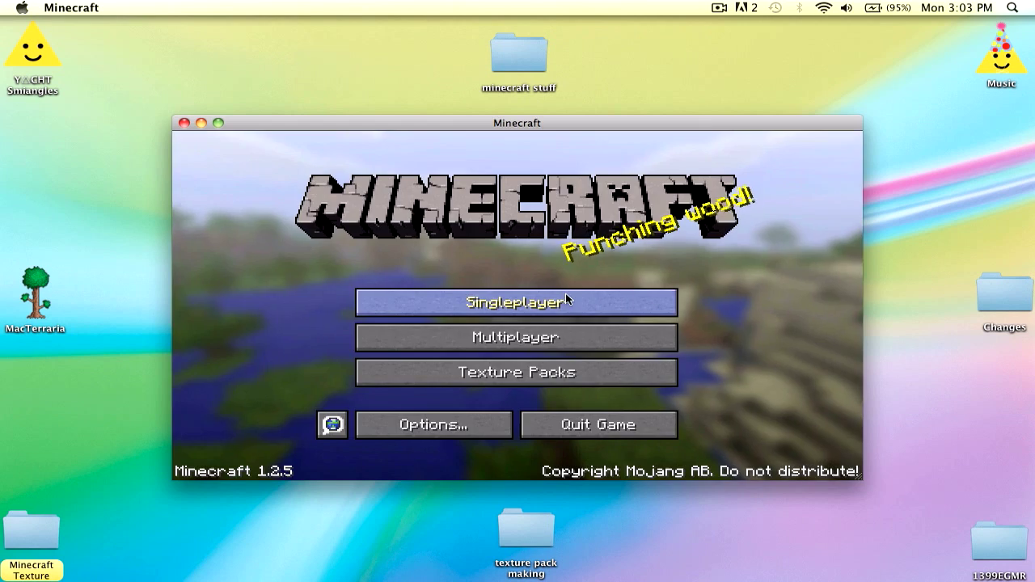
left_click(571, 301)
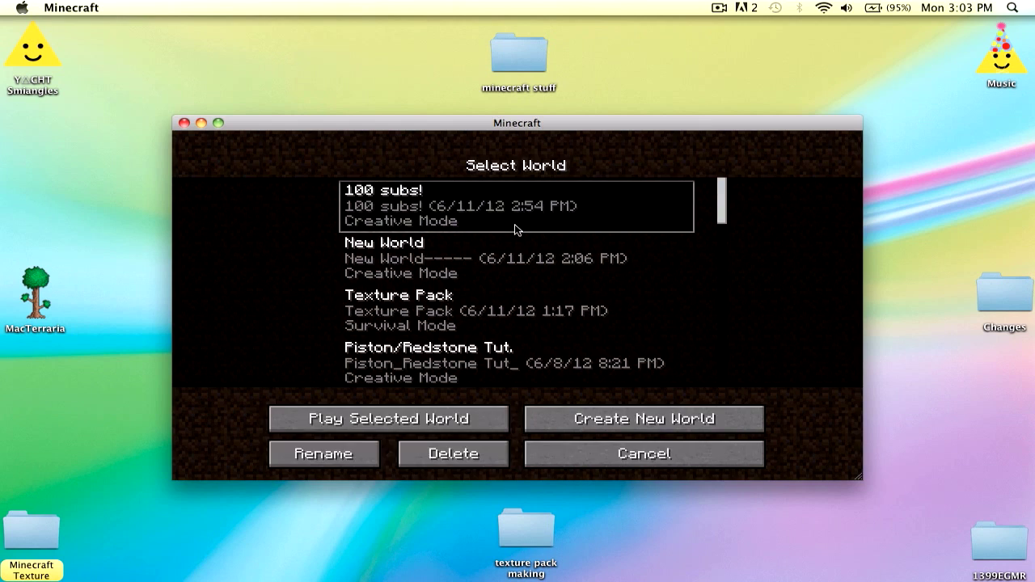
double_click(516, 230)
key("e")
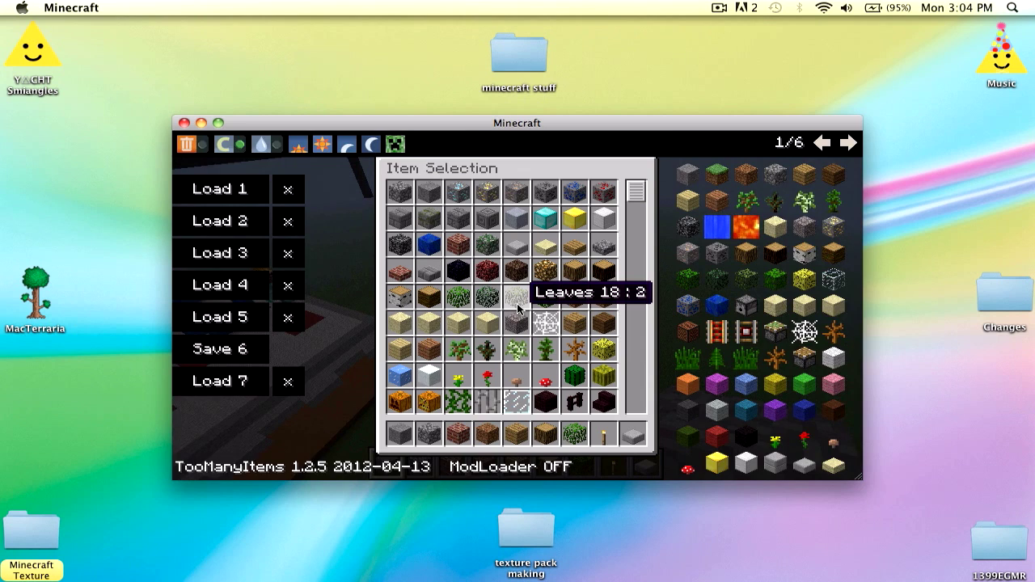
- Toggle the TooManyItems overlay and try loading, saving and clearing inventory slots 2, 5 and 6
key("o")
key("o")
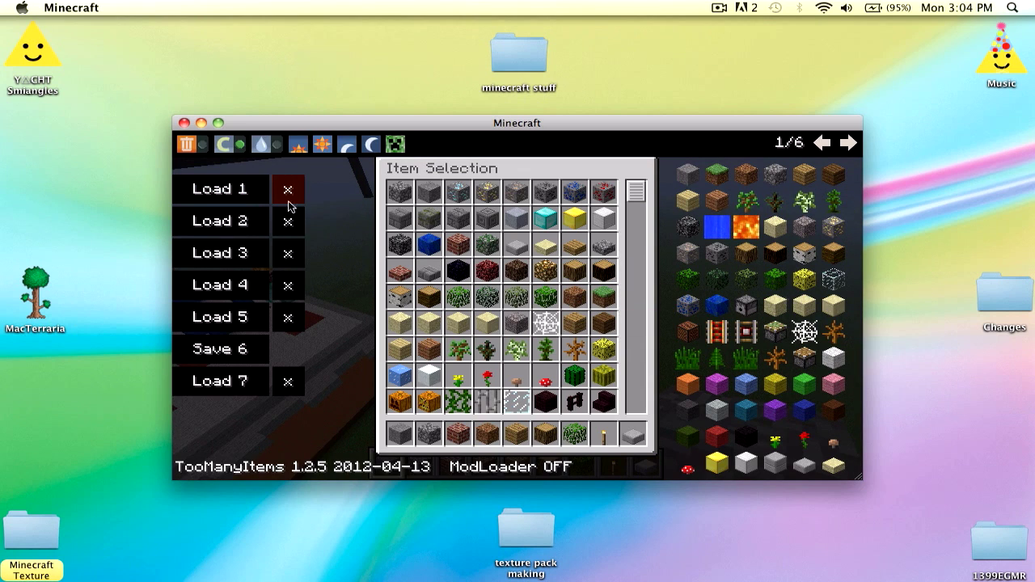
left_click(237, 149)
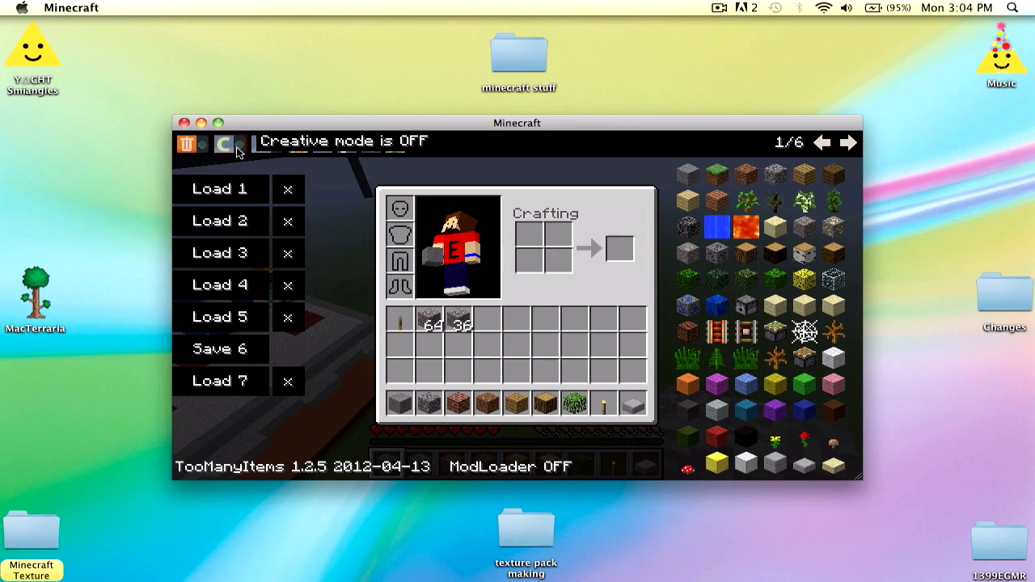
left_click(261, 220)
left_click(245, 252)
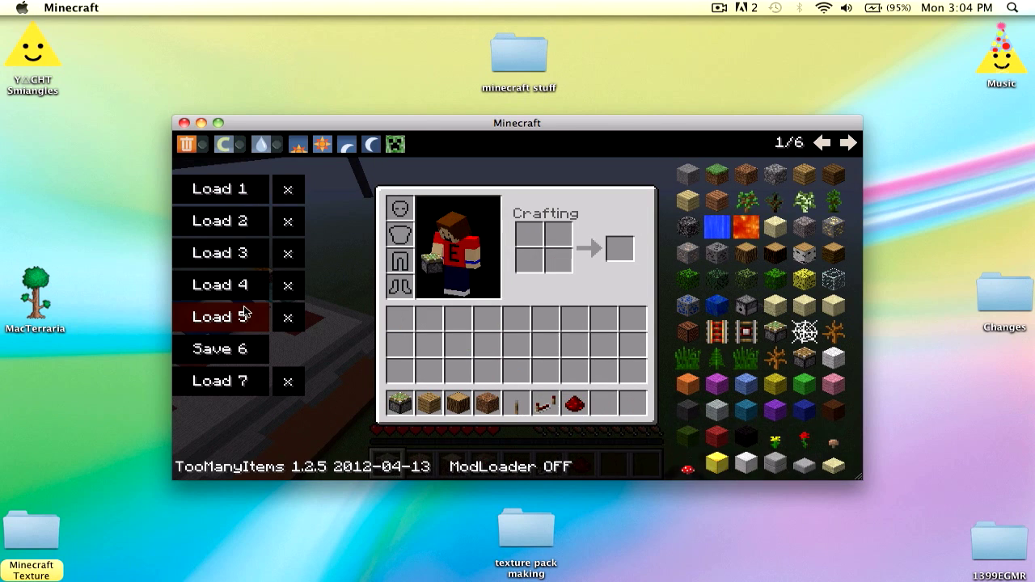
left_click(241, 349)
left_click(279, 352)
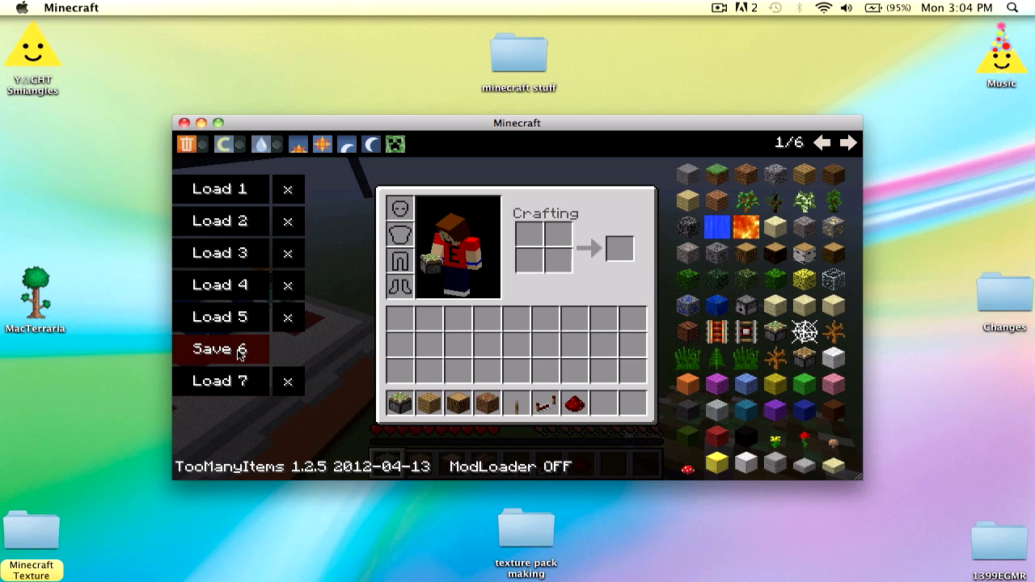
left_click(288, 318)
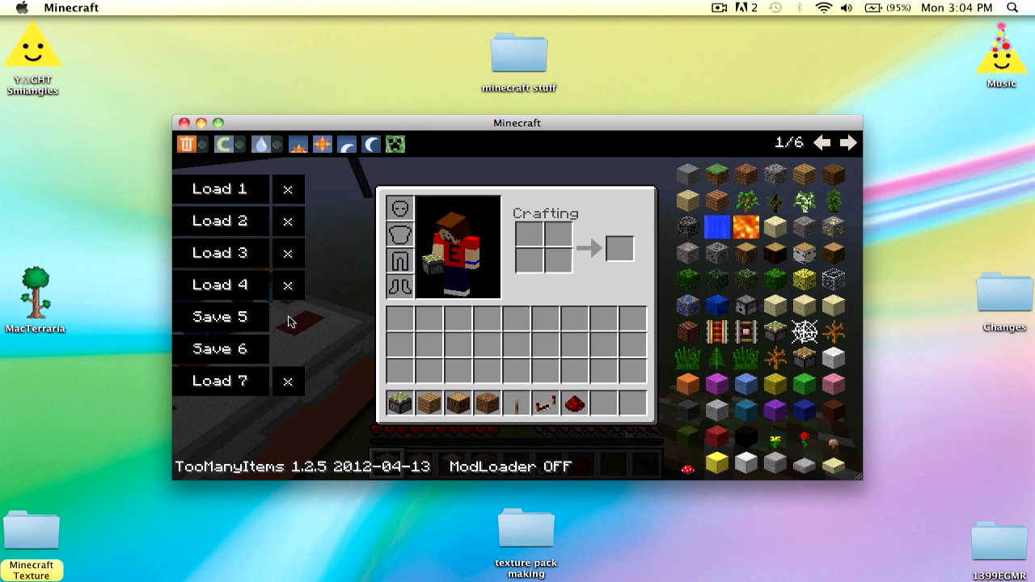
left_click(237, 320)
left_click(287, 317)
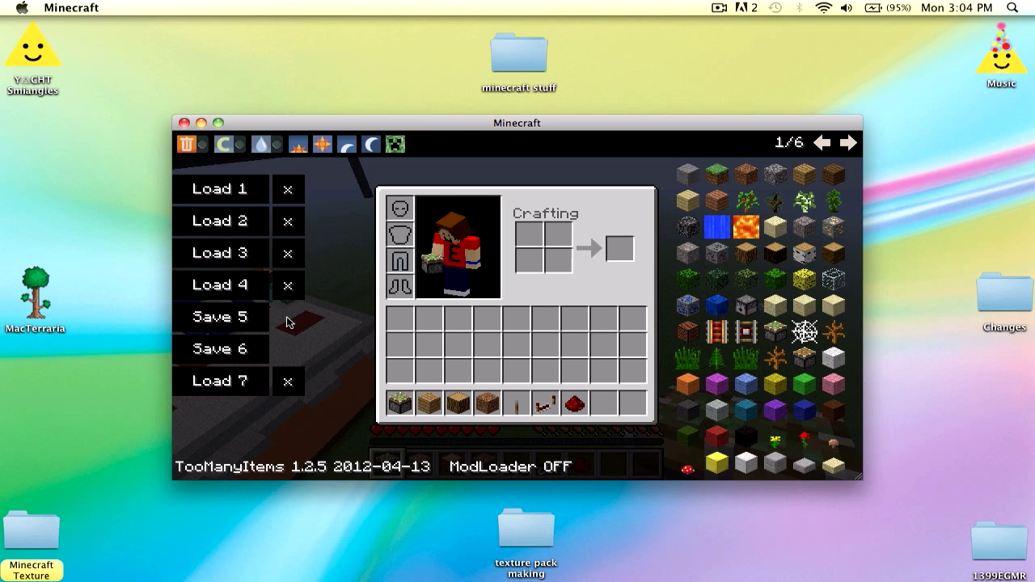
- Toggle creative mode, empty the inventory and a Leaves stack, turn on rain, set midnight, resume play
left_click(226, 147)
left_click(226, 147)
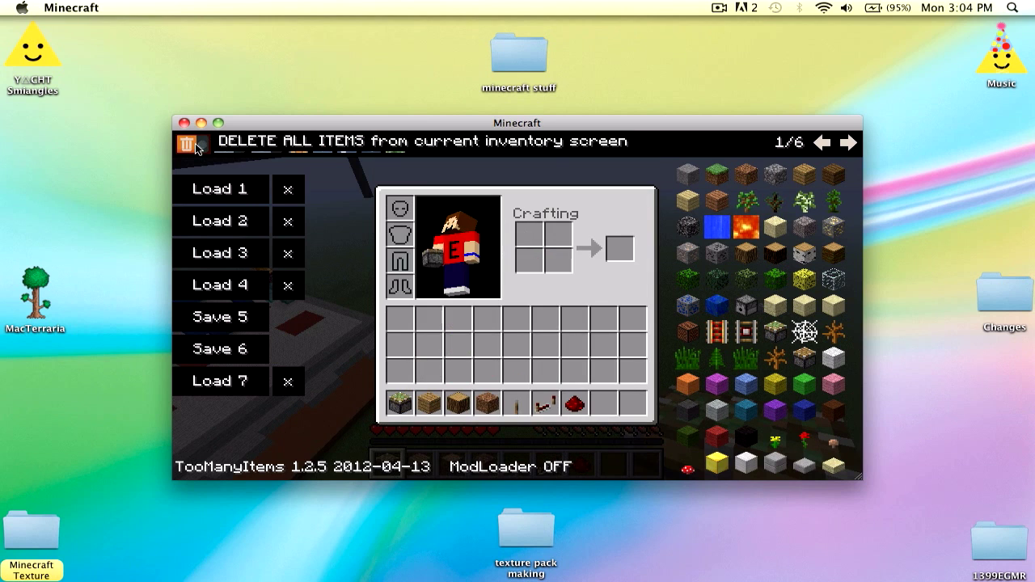
left_click(195, 143)
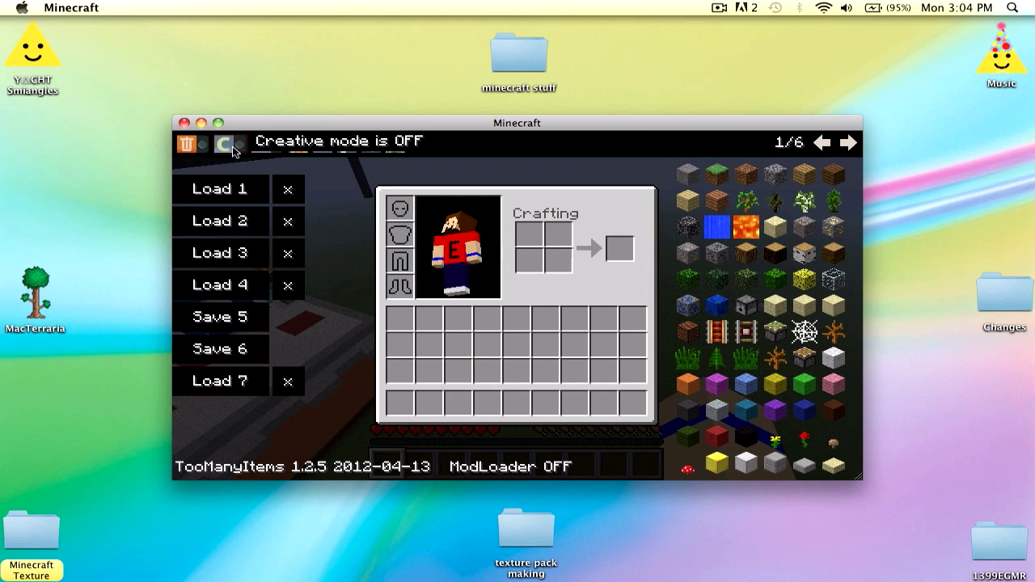
left_click(688, 279)
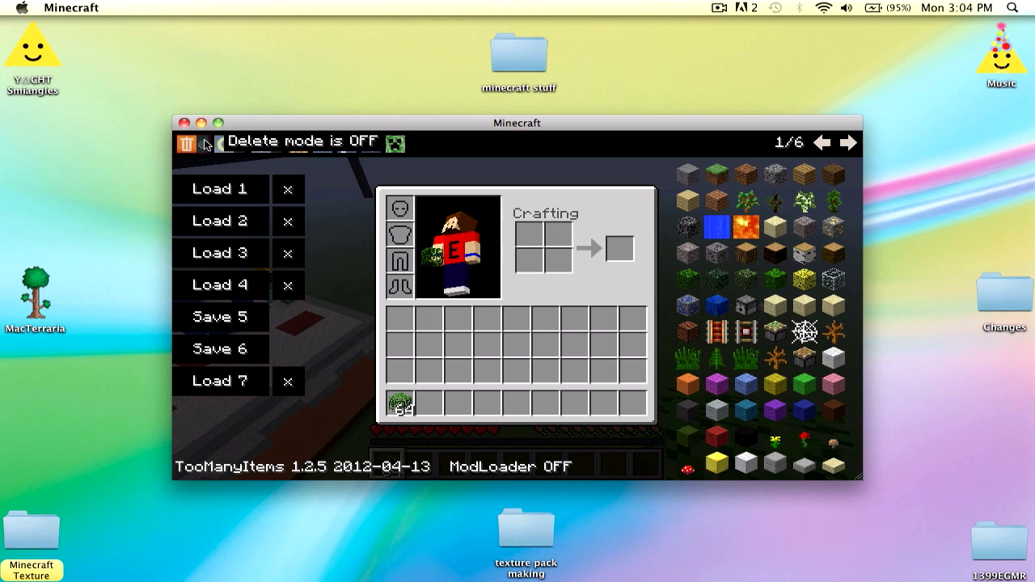
left_click(401, 405)
left_click(728, 429)
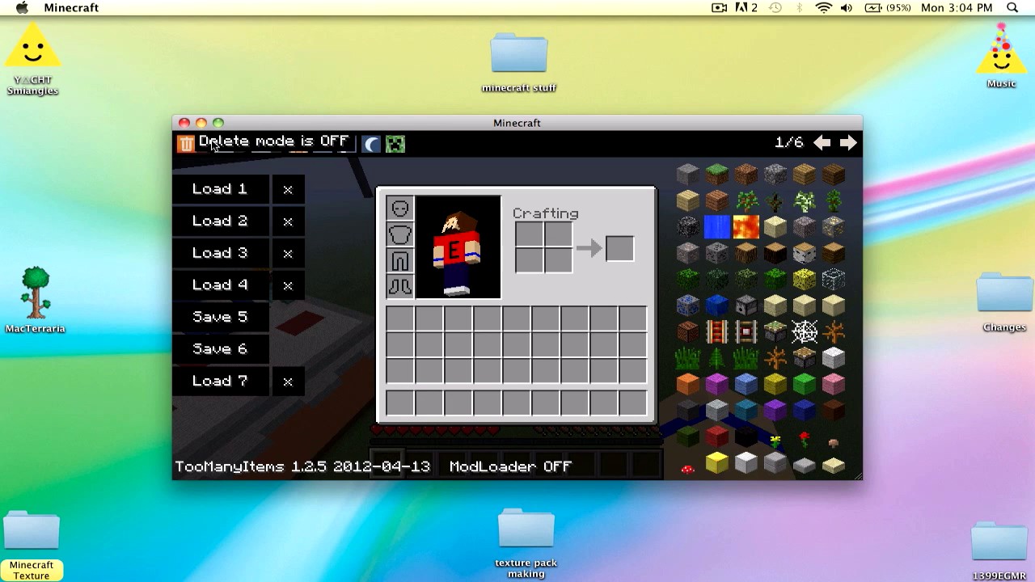
left_click(266, 153)
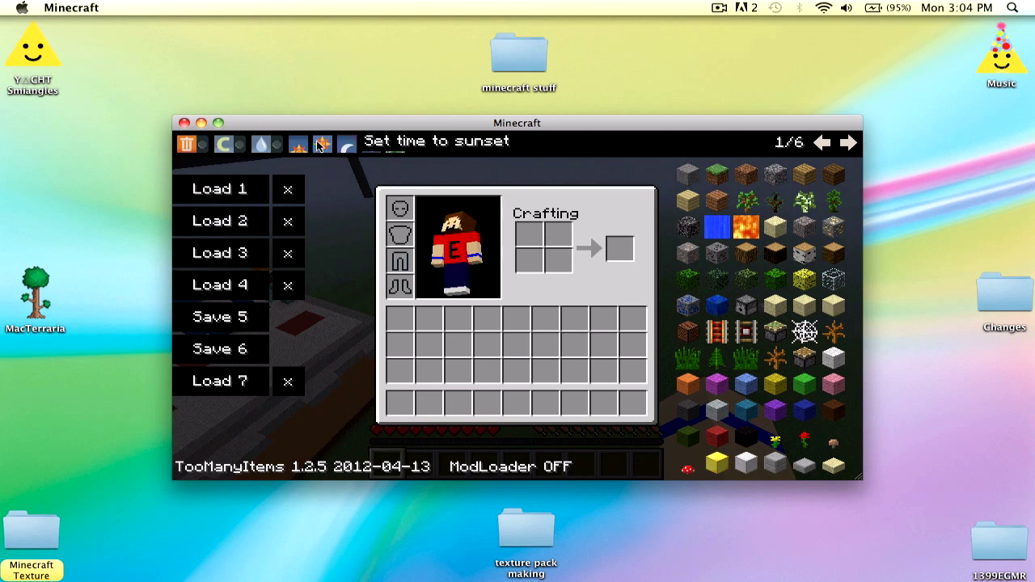
left_click(372, 144)
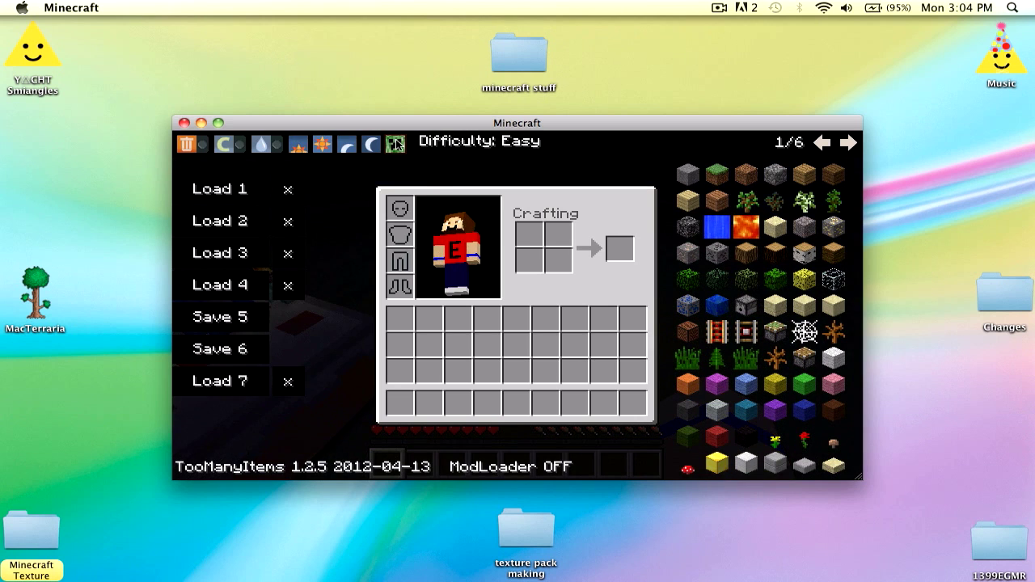
left_click(397, 143)
key("e")
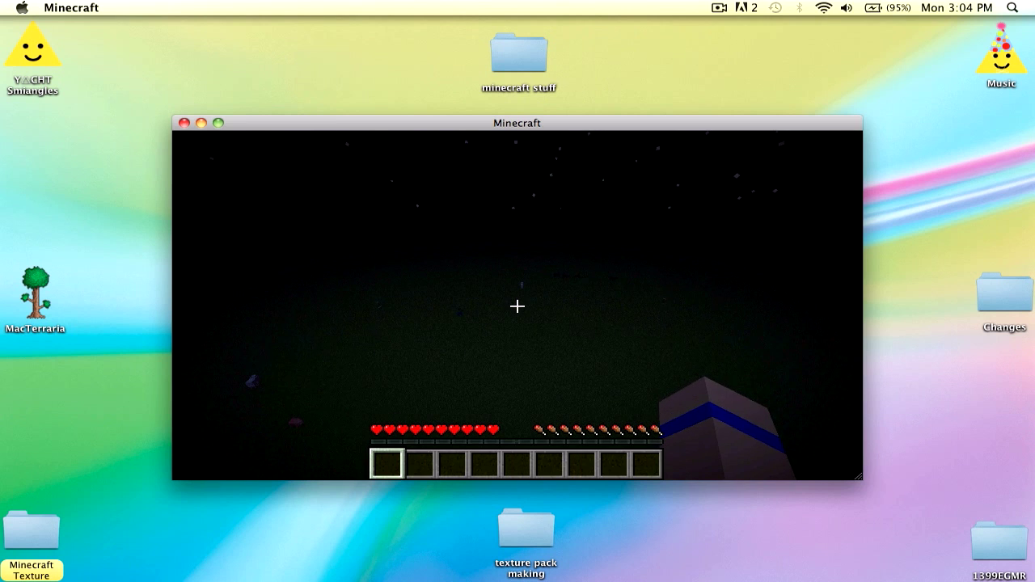
- Save and quit the world to the title screen, then quit Minecraft
key("Escape")
left_click(527, 385)
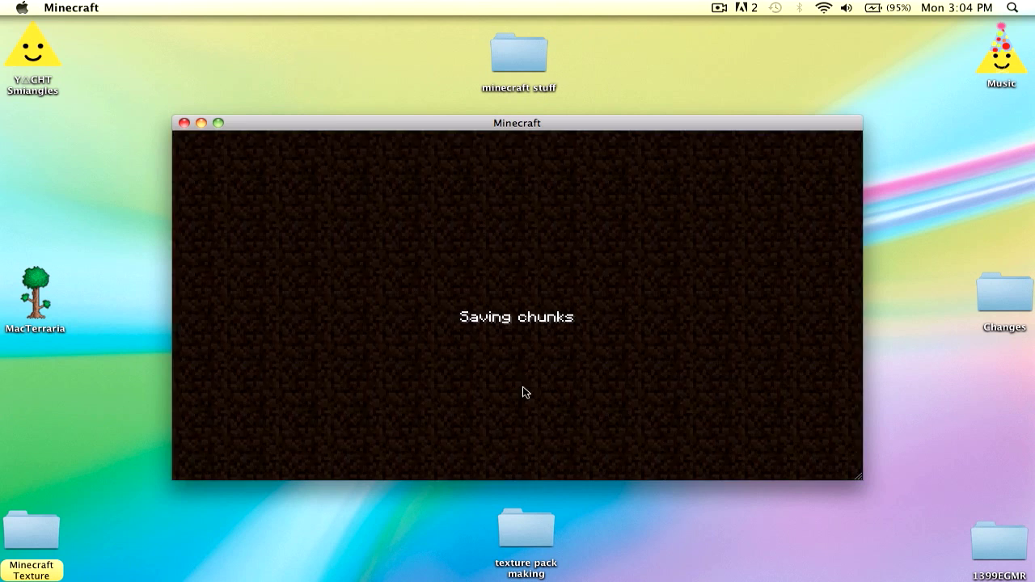
left_click(623, 419)
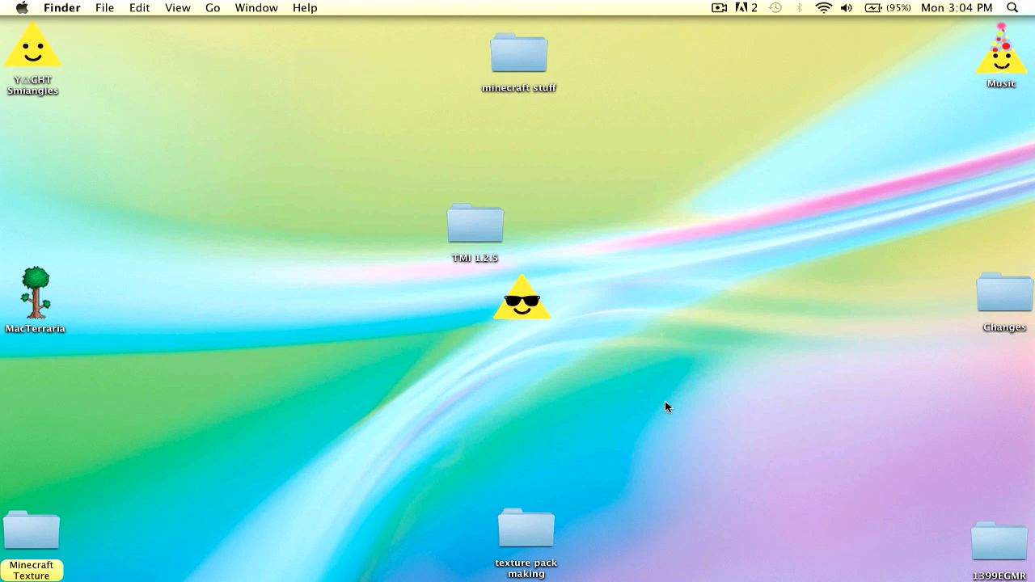